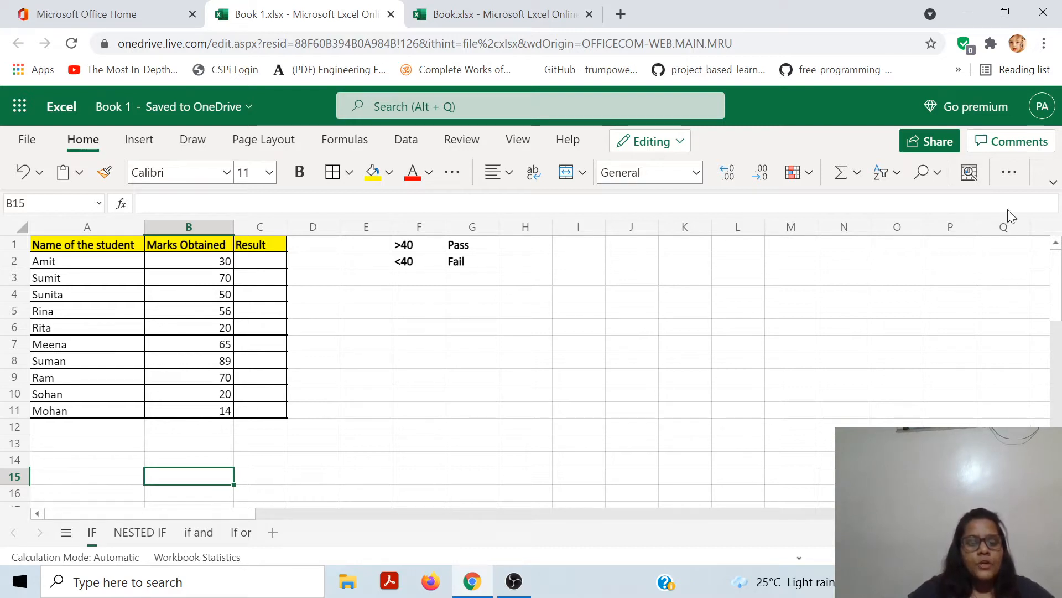
Enter the formula =IF(B2>40,"PASS","FAIL") in cell C2 for the first student's result.
click(282, 257)
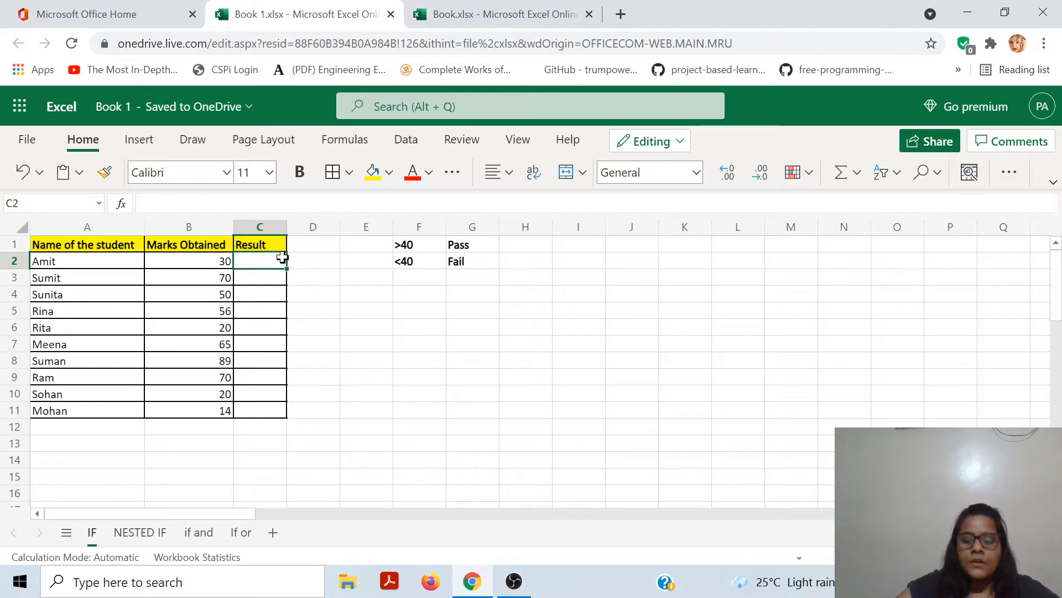
text(=if)
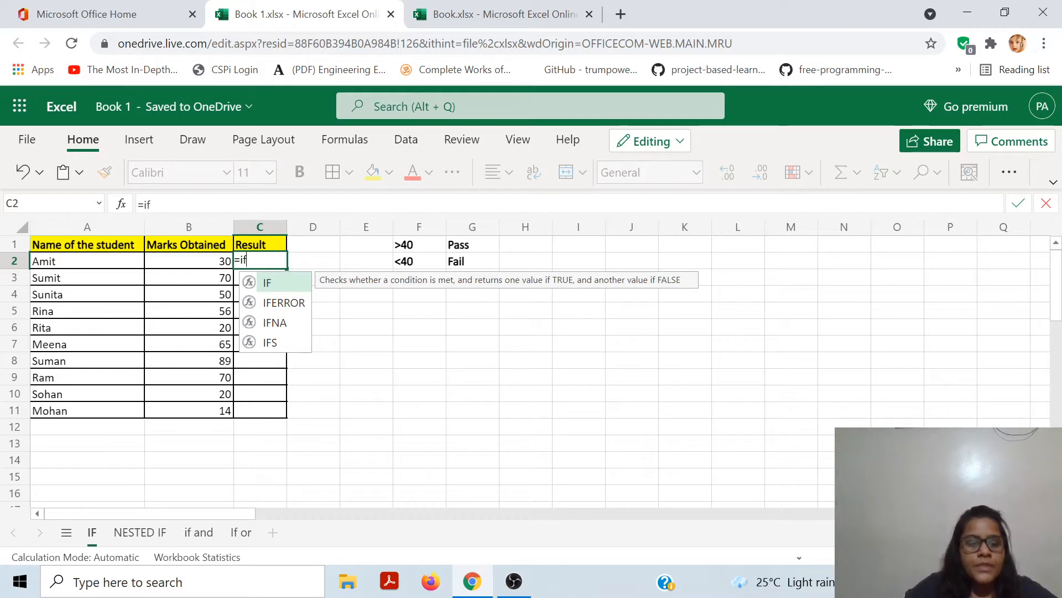
key(Tab)
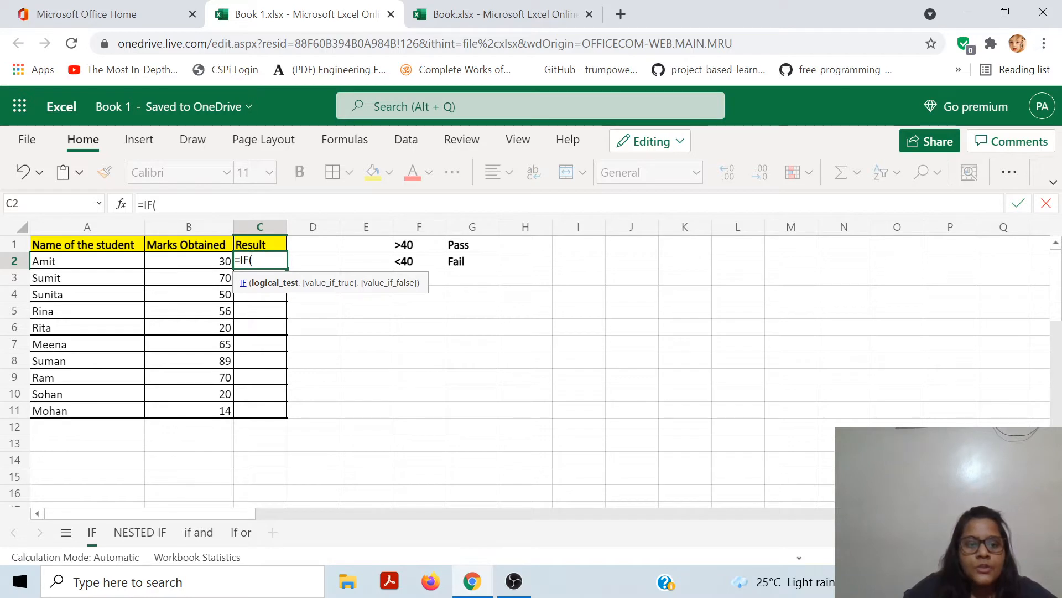
click(189, 261)
text(>)
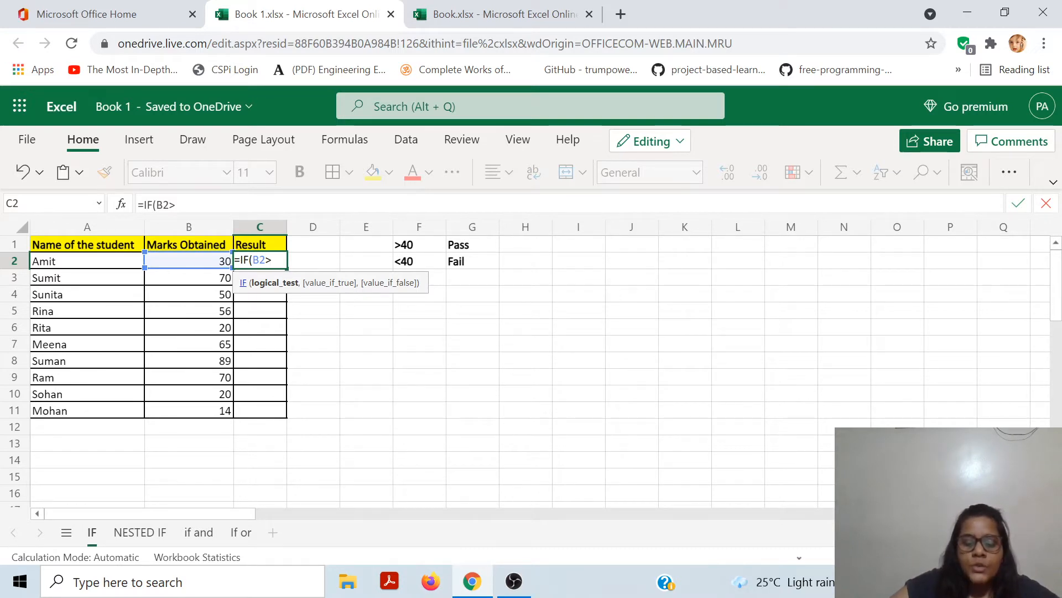
text(40)
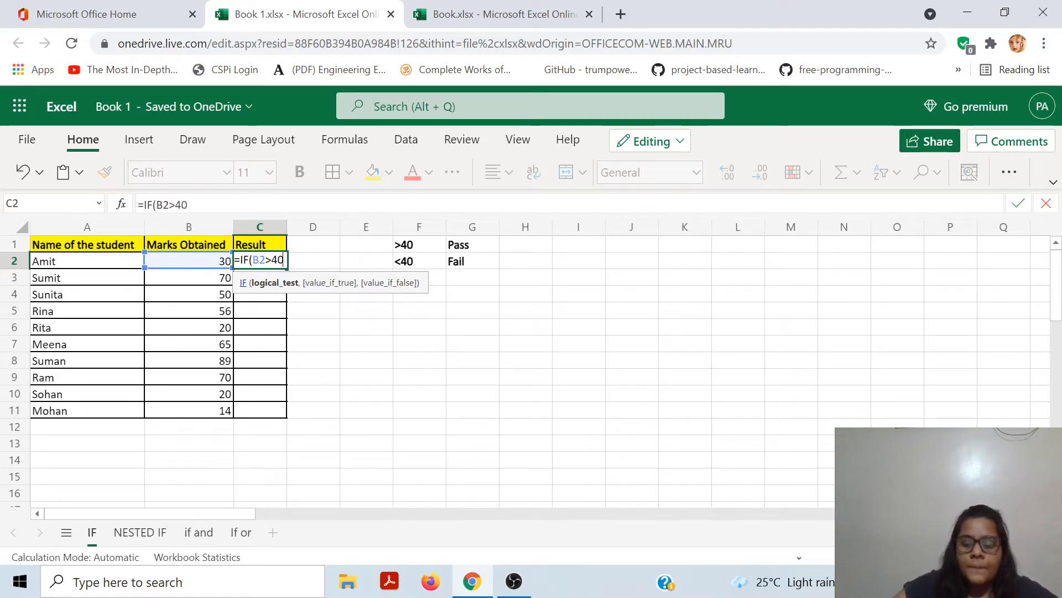
text(,)
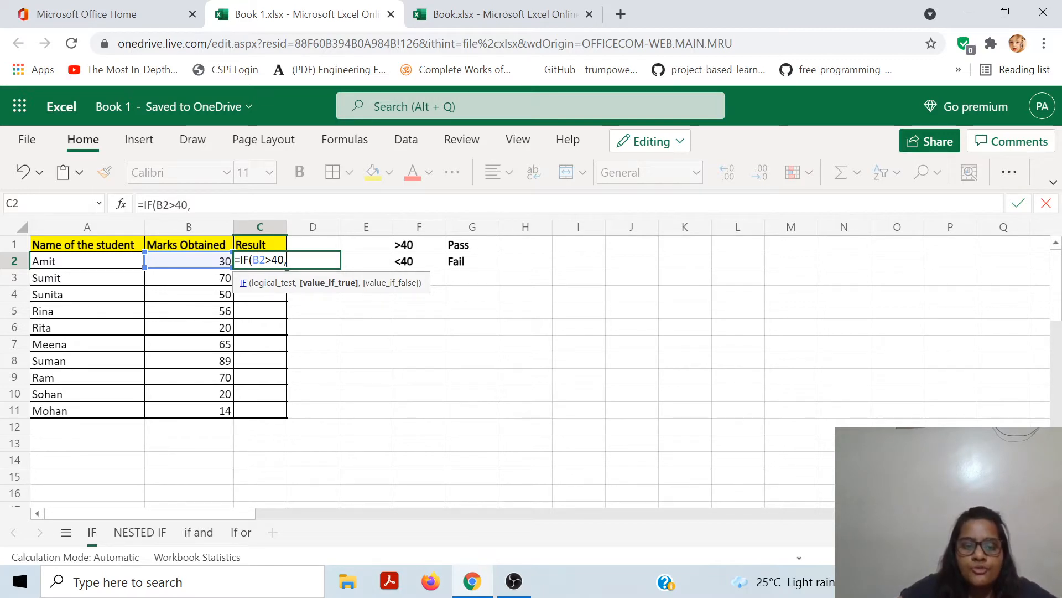
text("")
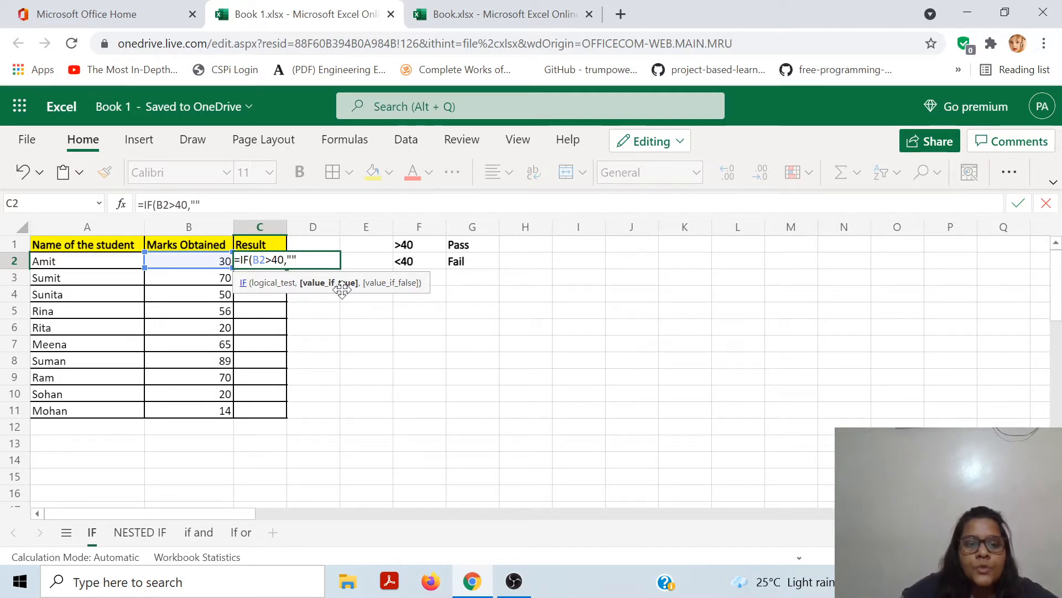
key(BackSpace)
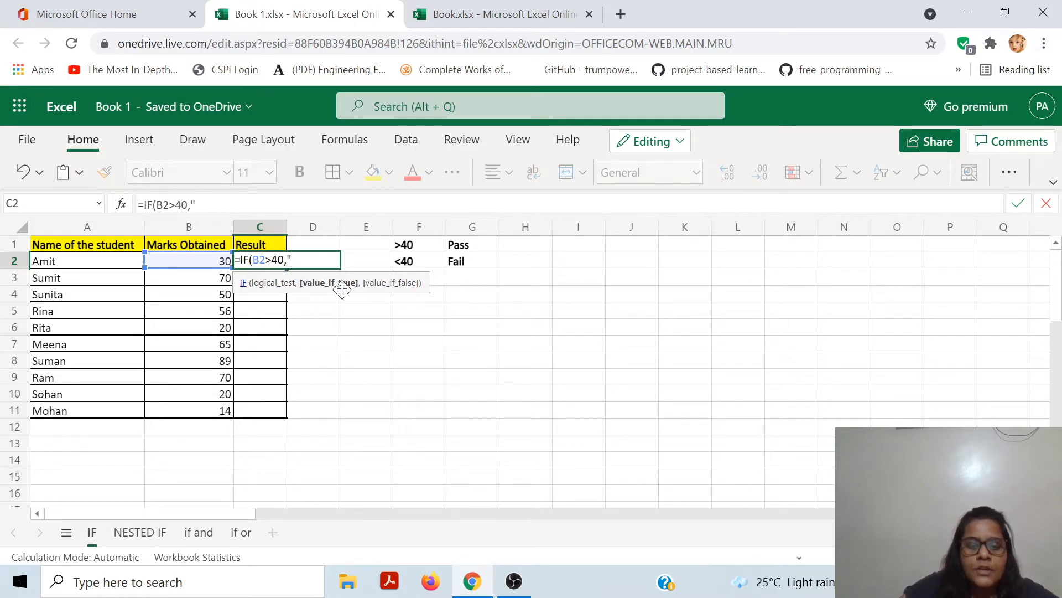
text(PASS)
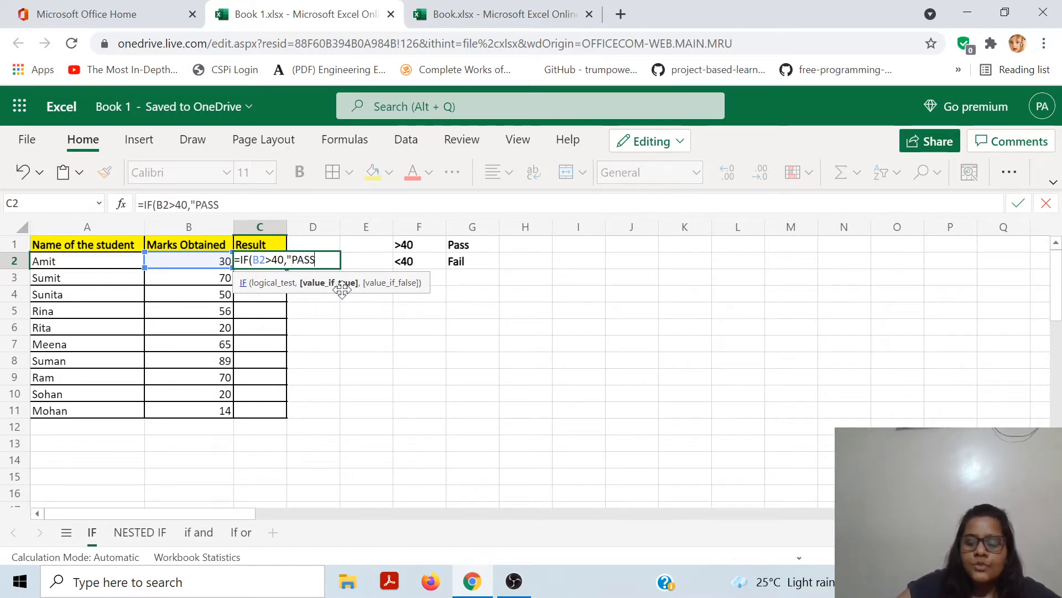
text(",)
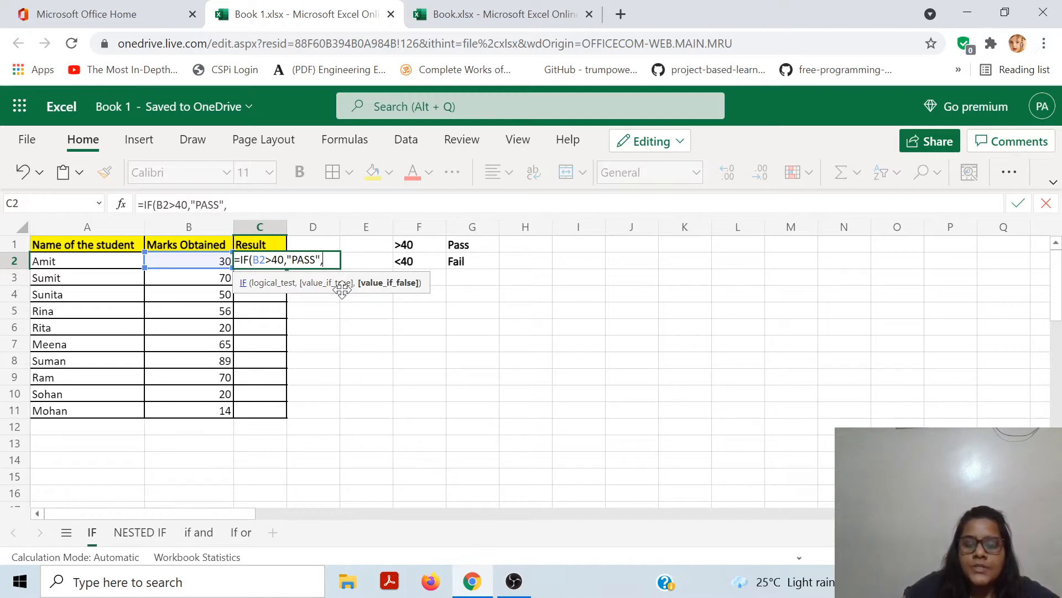
text(")
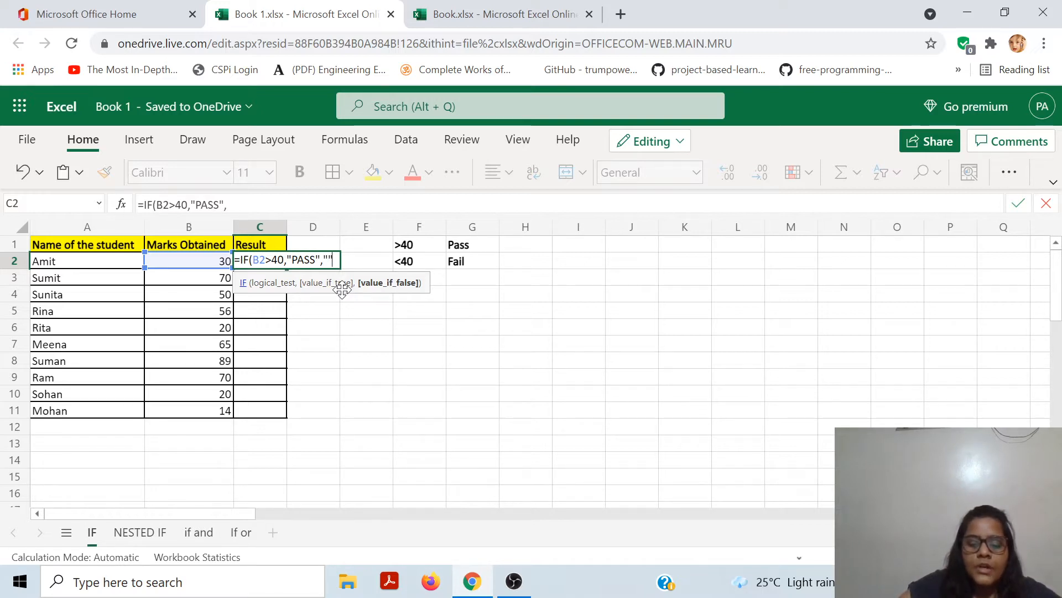
text(FA)
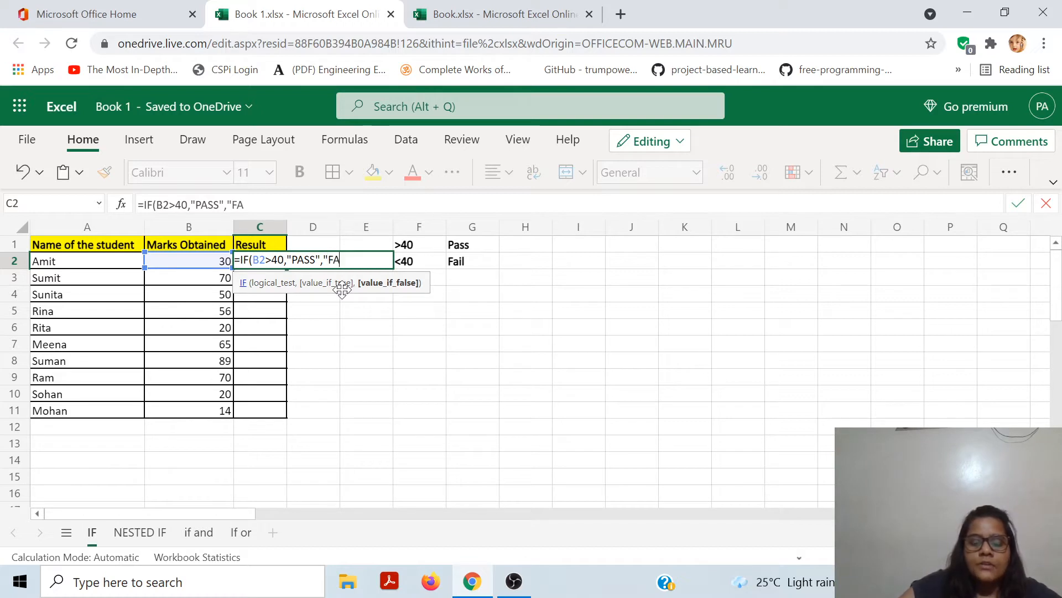
text(IL)
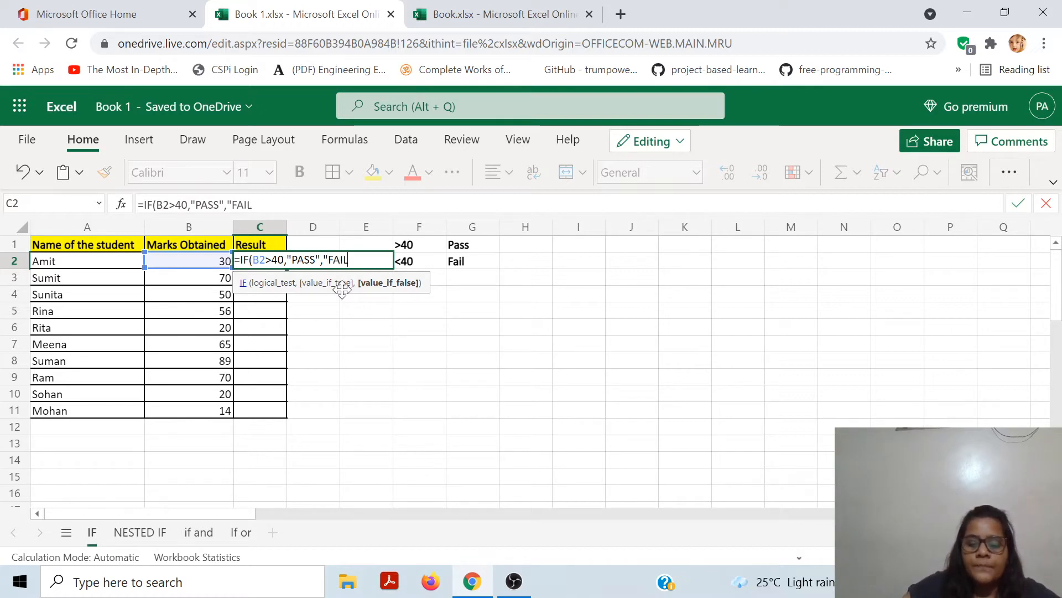
text("))
key(Return)
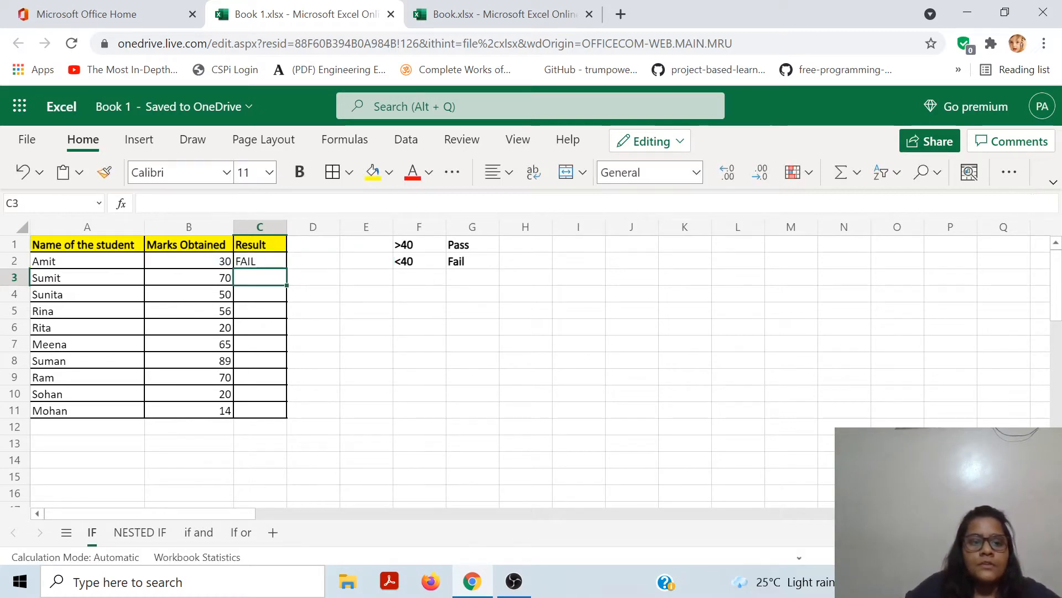
Copy the IF formula from C2 down the Result column through C11.
key(Up)
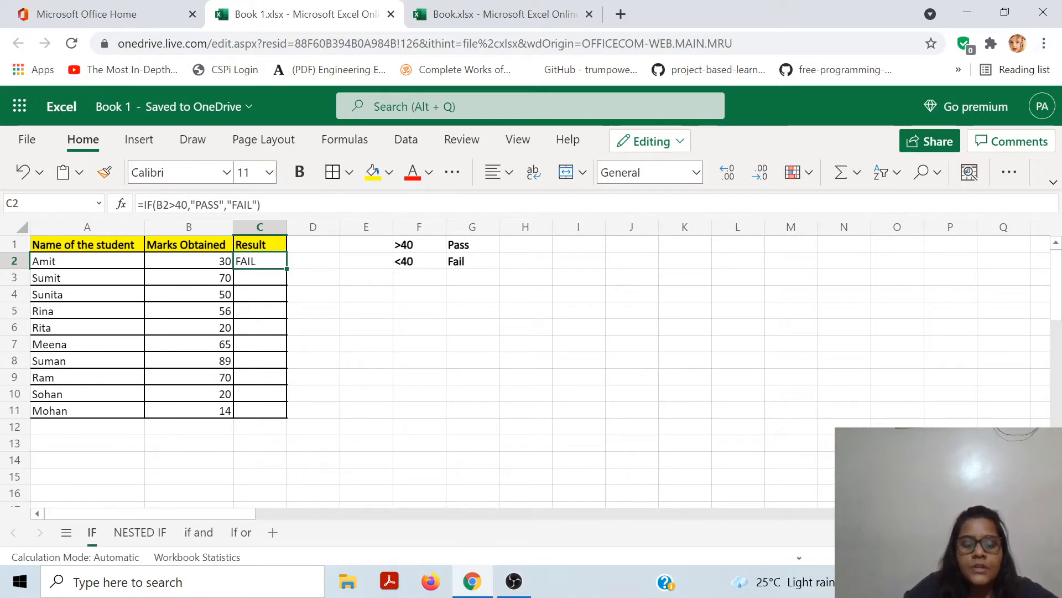
key(ctrl+c)
key(Left)
key(ctrl+Down)
key(Right)
key(ctrl+shift+Up)
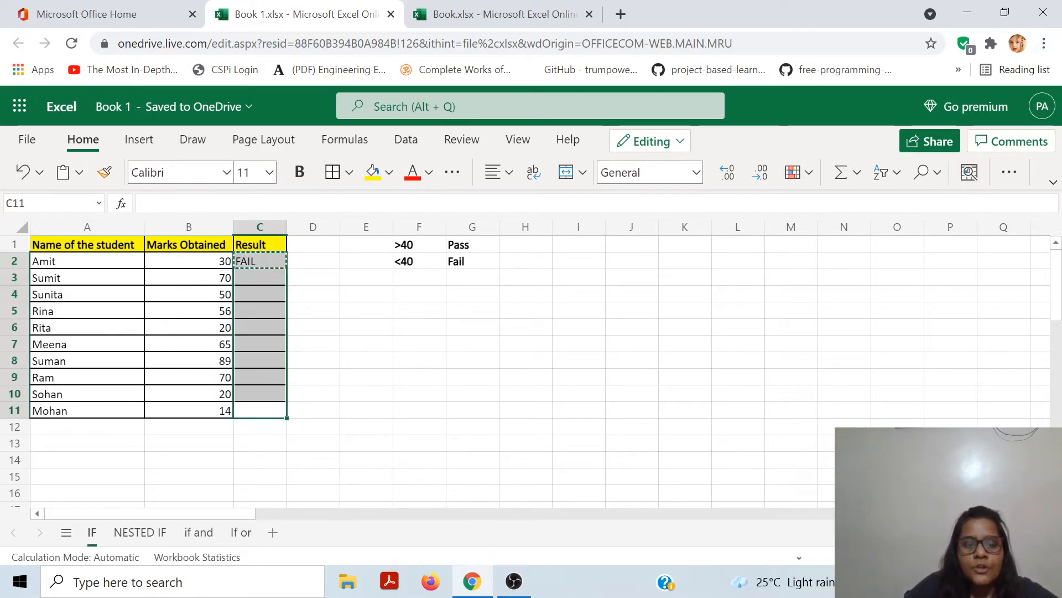
key(ctrl+v)
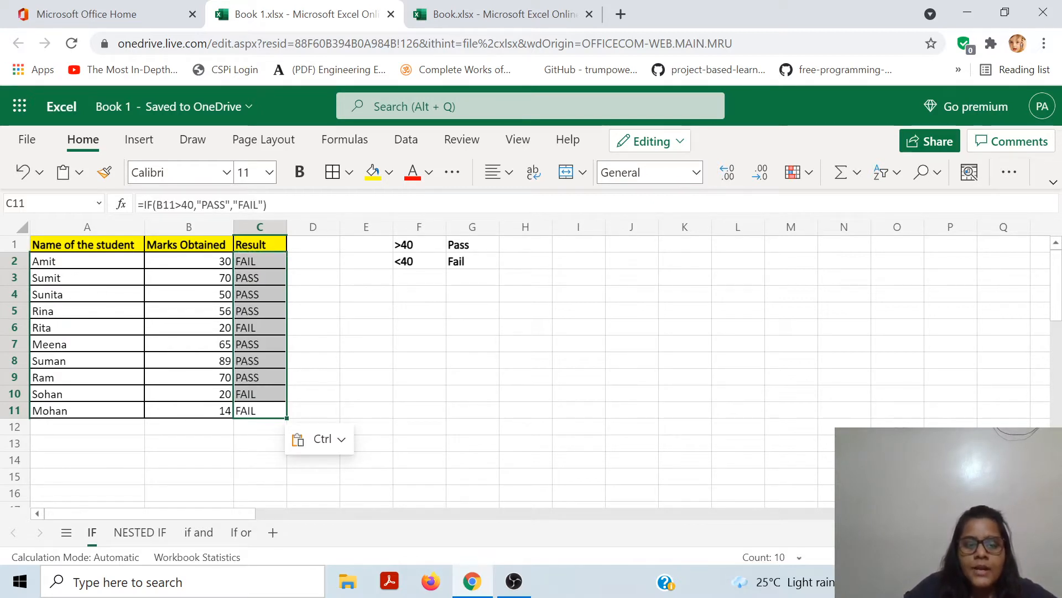
key(ctrl+Up)
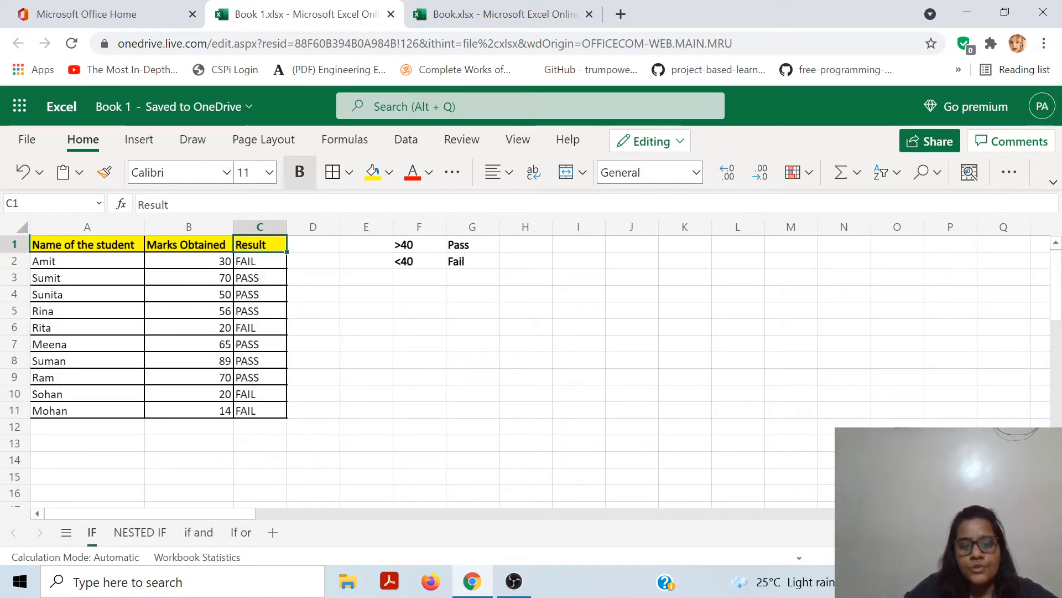
On the NESTED IF sheet, enter =IF(B2>60,"DISTINCTION",IF(B2>40,"PASS","FAIL")) in cell C2.
click(145, 535)
click(266, 260)
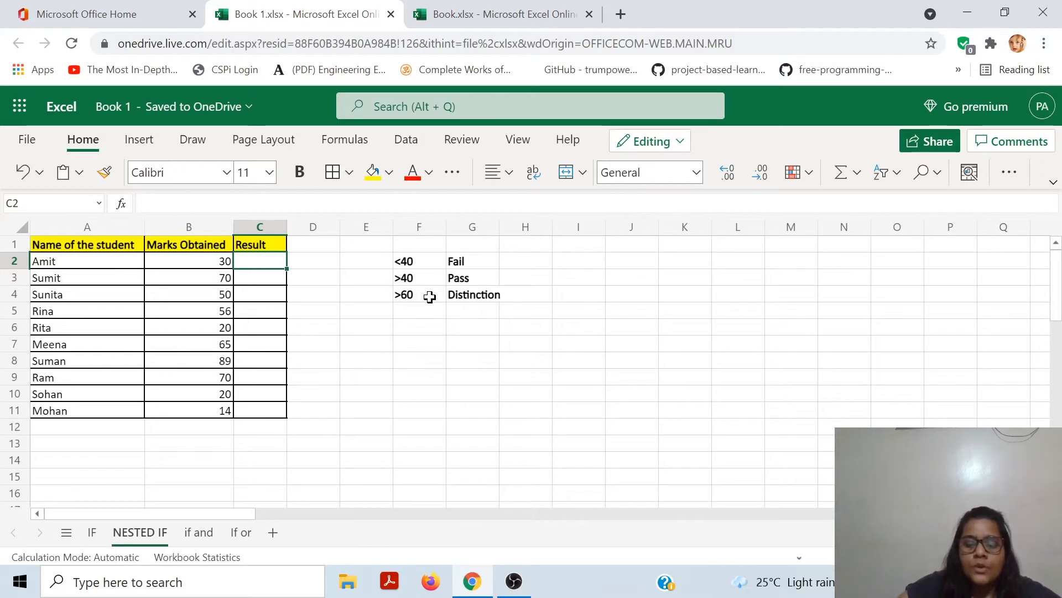
text(=IF()
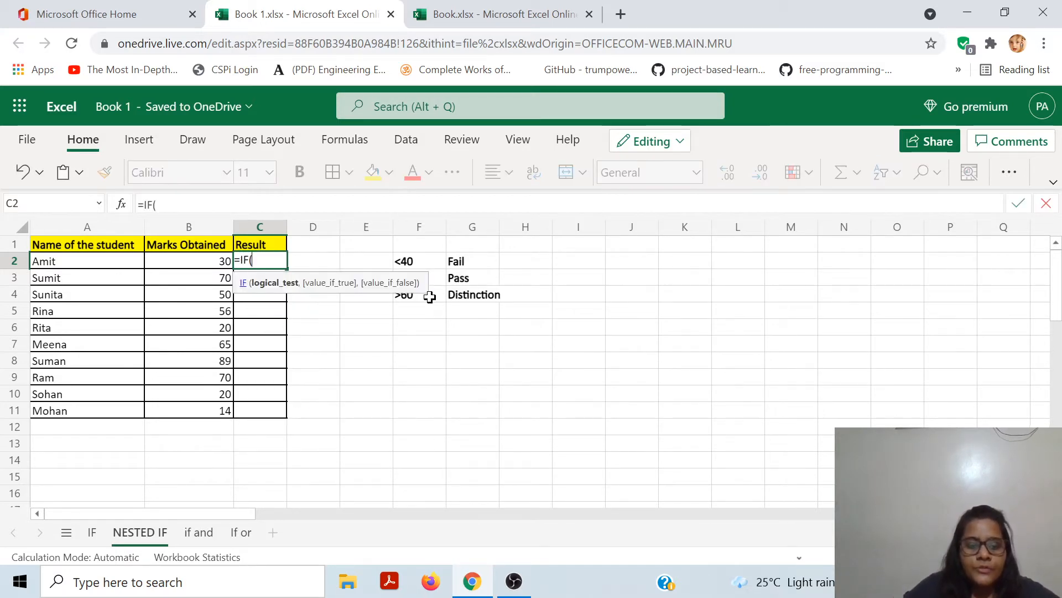
key(Left)
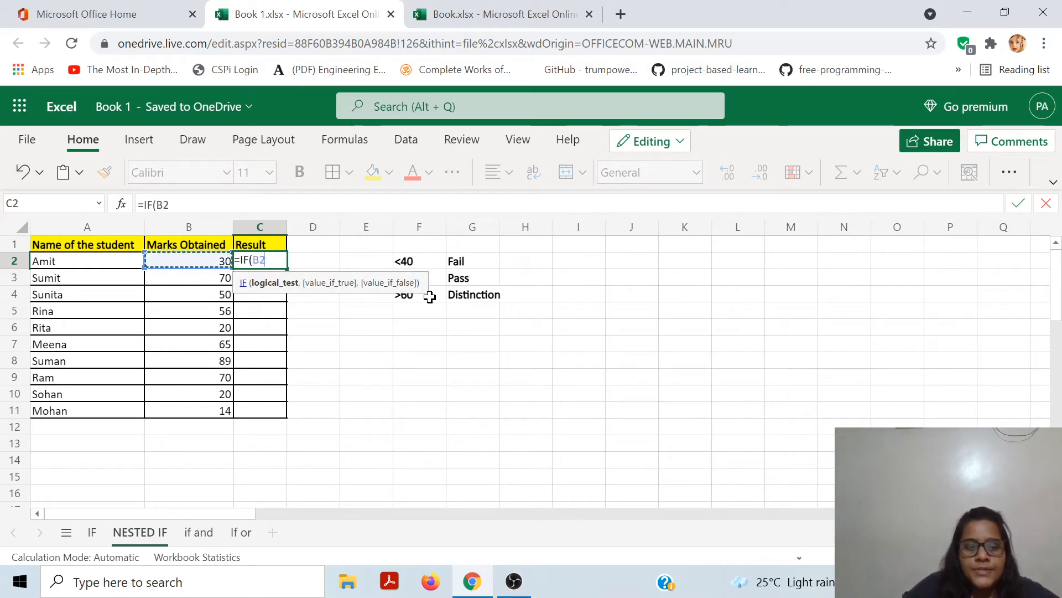
text(>)
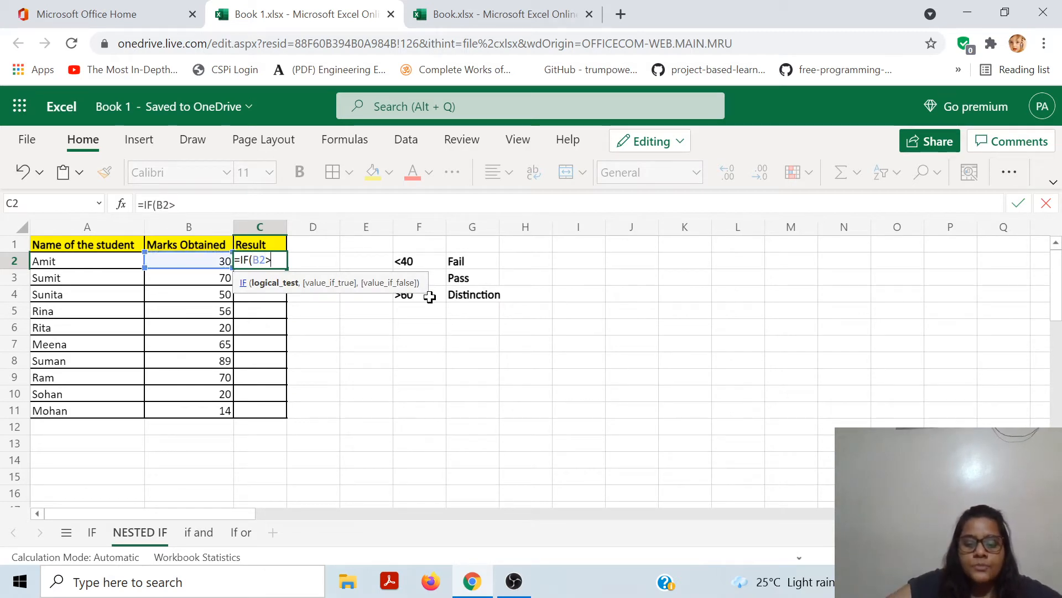
text(60)
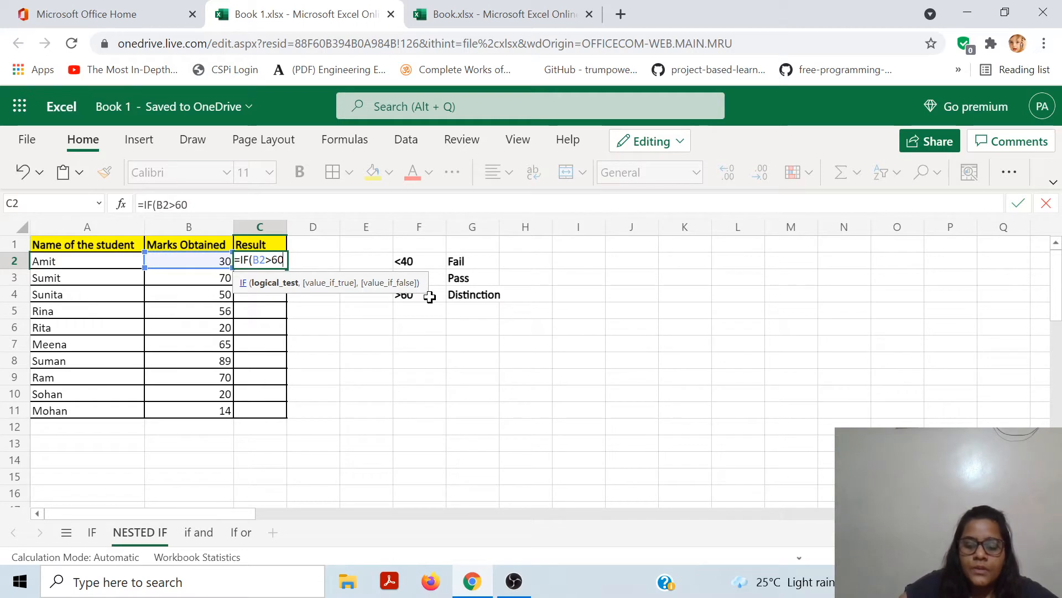
text(,"")
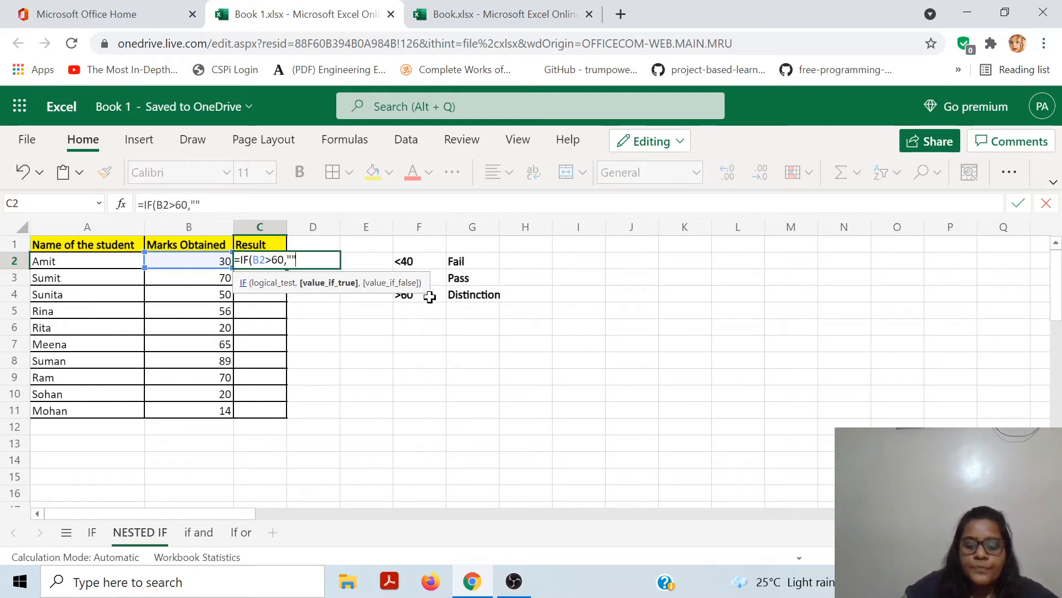
text(DIST)
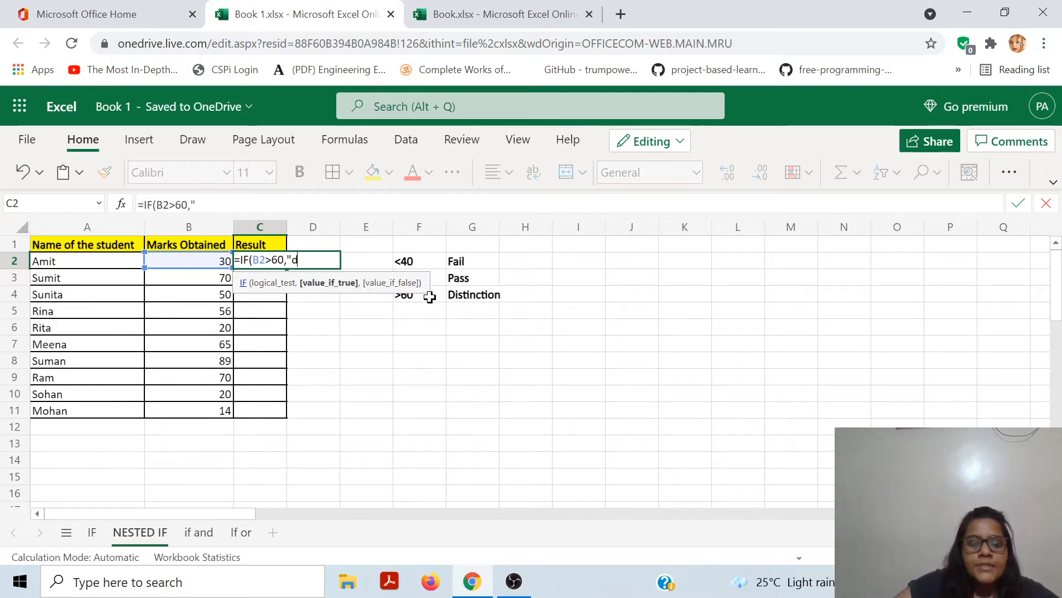
text(INCTION)
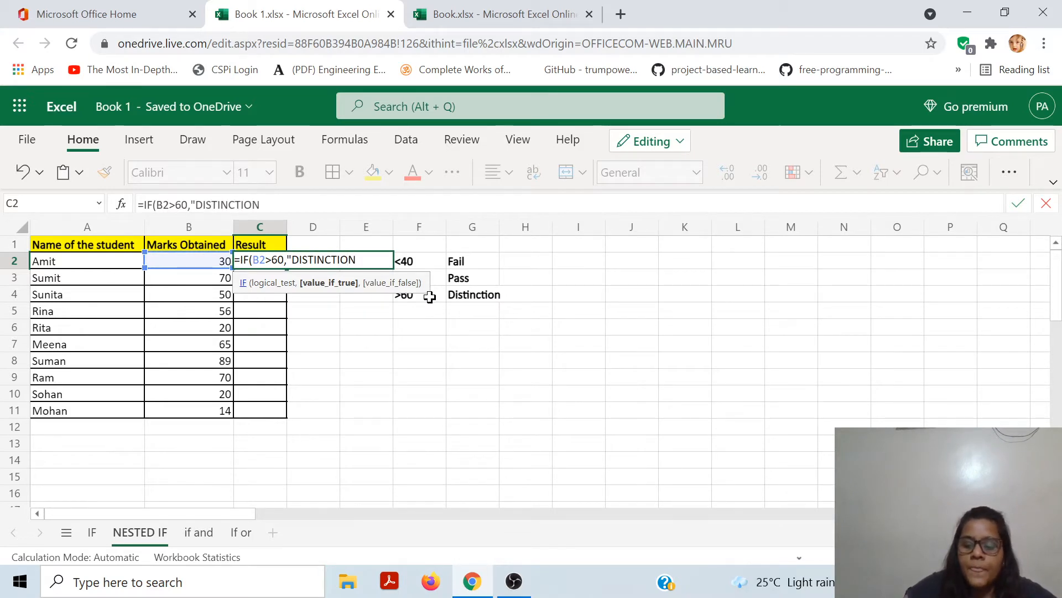
text(",)
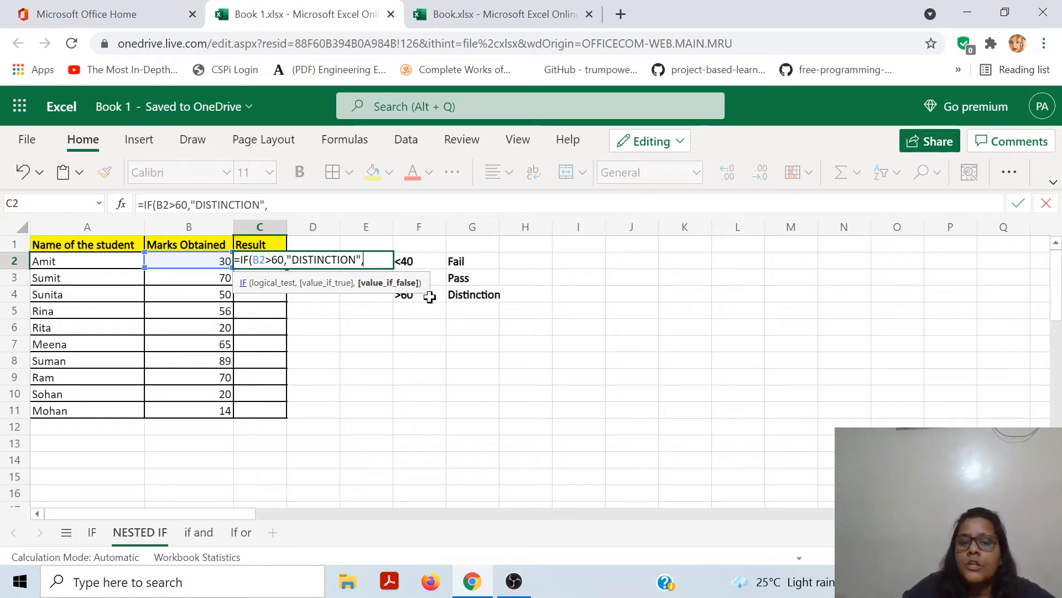
text(IF()
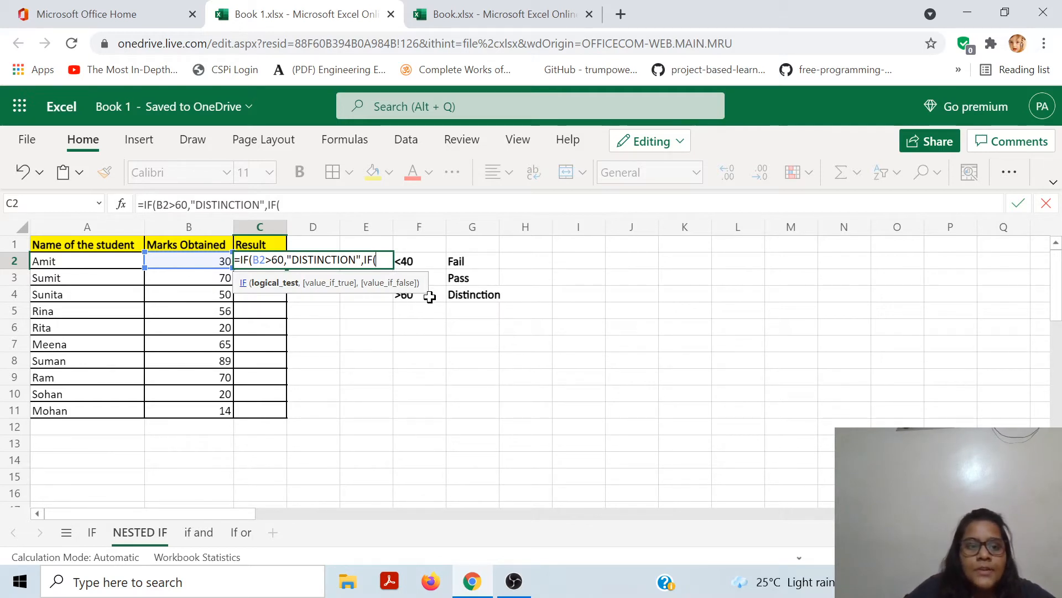
text(B2>)
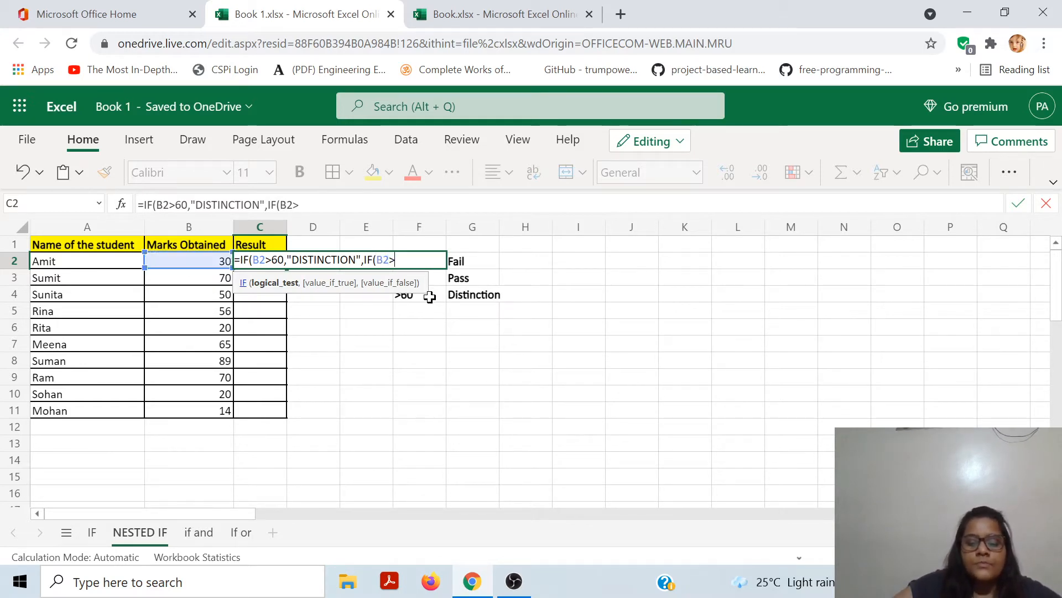
text(40,)
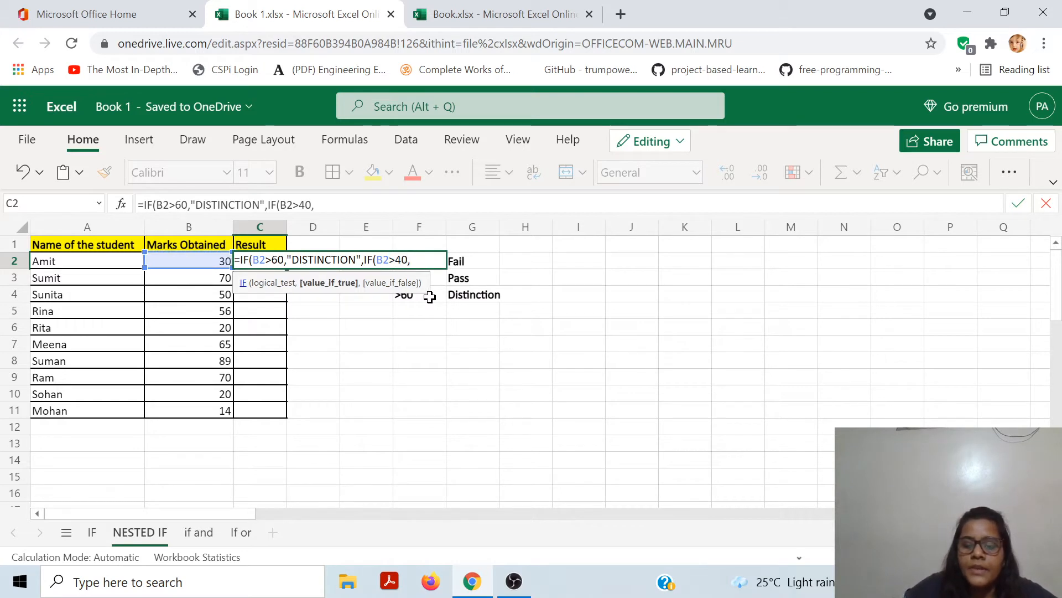
text(")
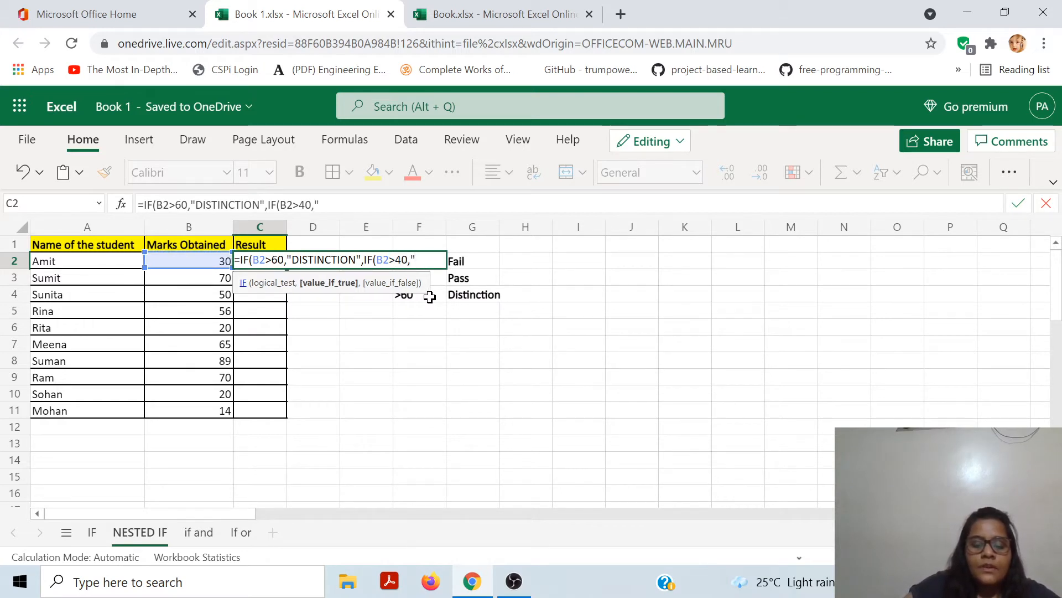
text(PASS",)
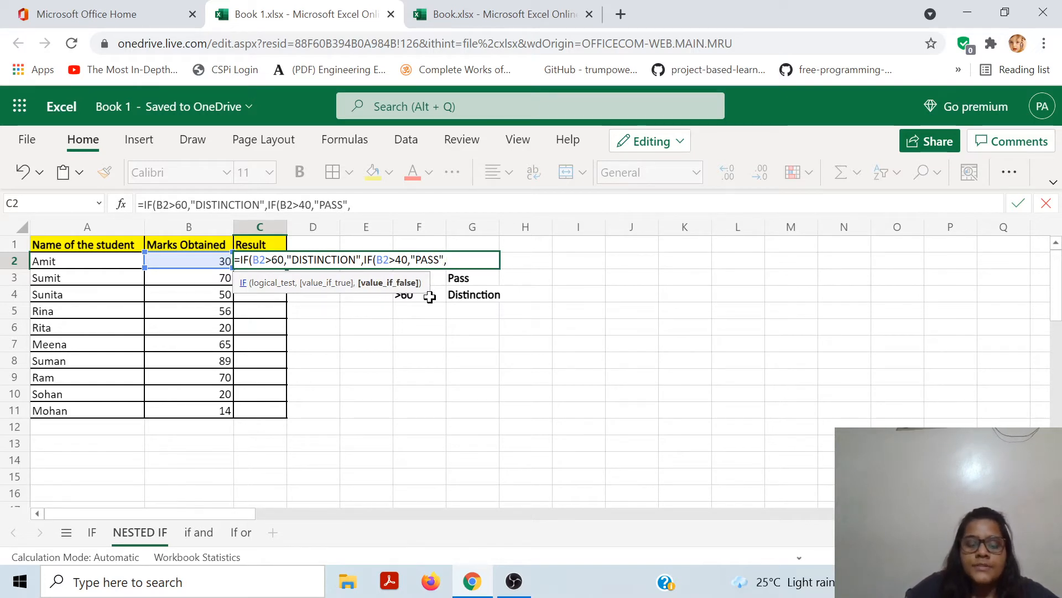
text("FAIL)
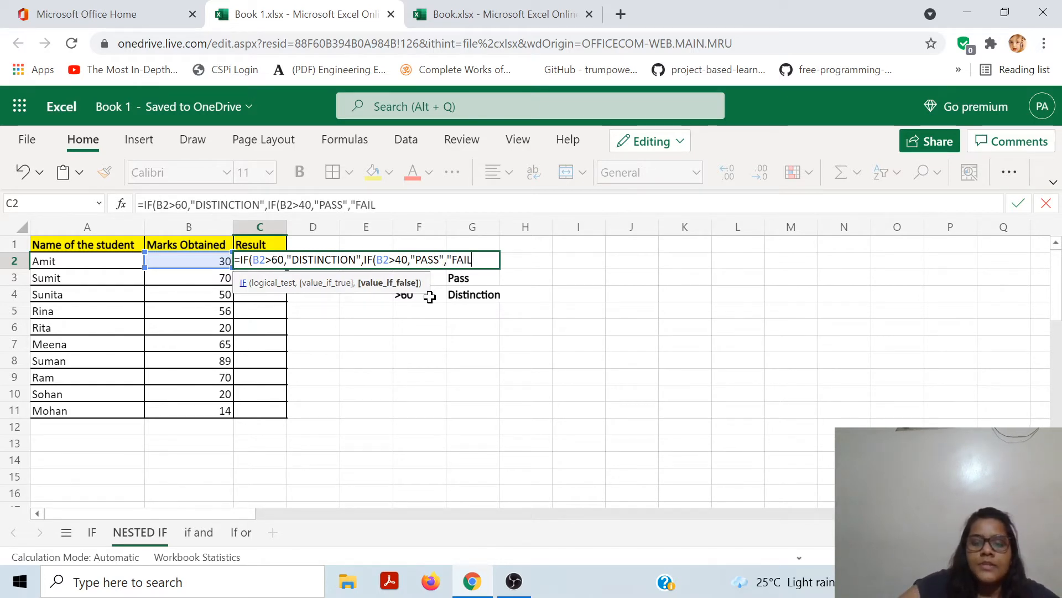
text("))
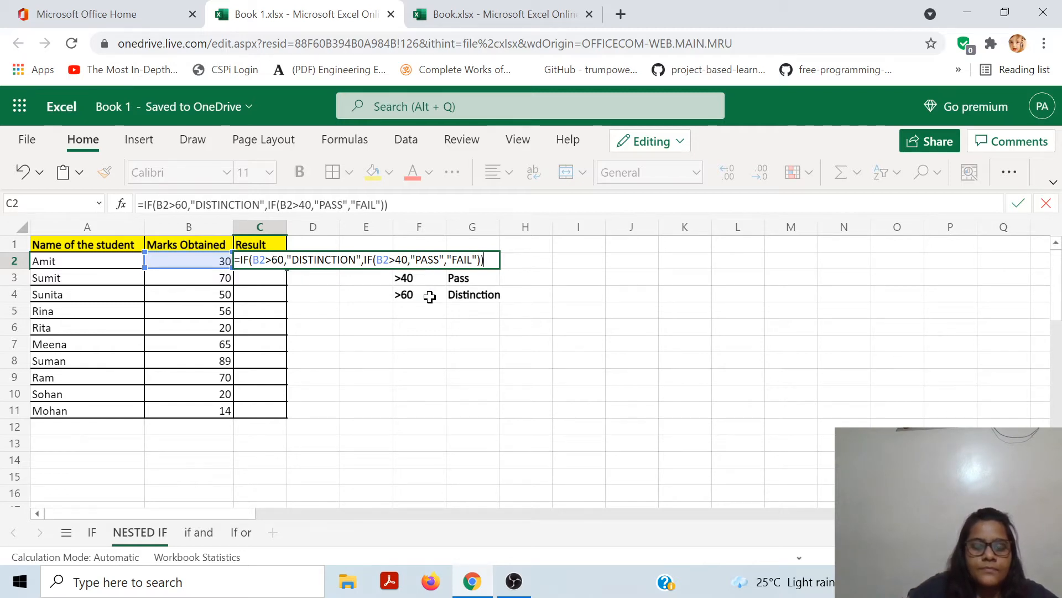
key(Return)
Copy the nested IF formula from C2 down the Result column through C11.
key(Up)
key(ctrl+c)
key(Left)
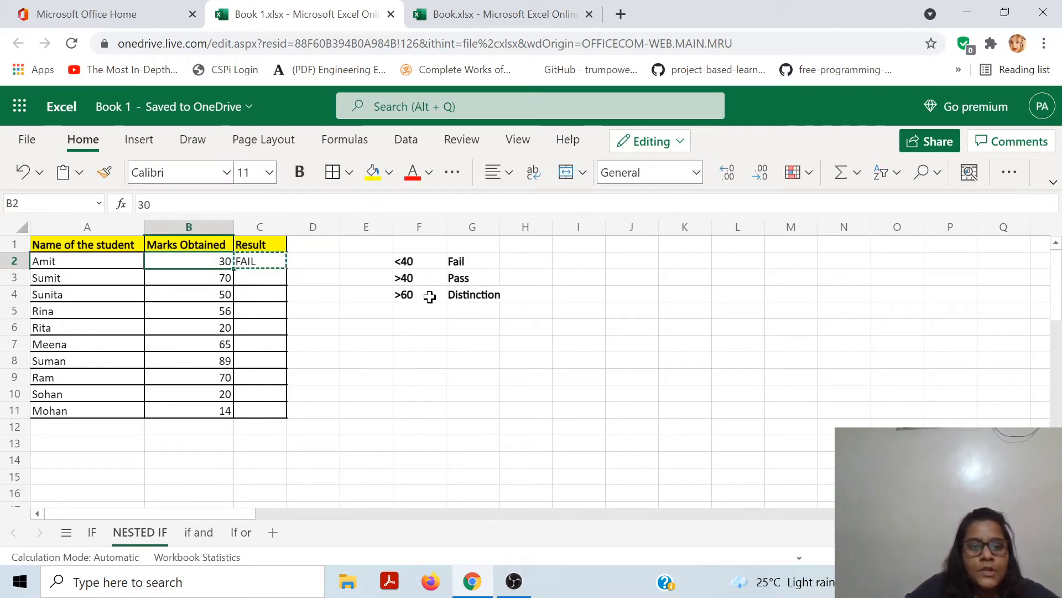
key(Right)
key(shift+Down)
key(shift+Down)
key(shift+Down)
key(shift+Down)
key(shift+Down)
key(shift+Down)
key(shift+Down)
key(shift+Down)
key(shift+Down)
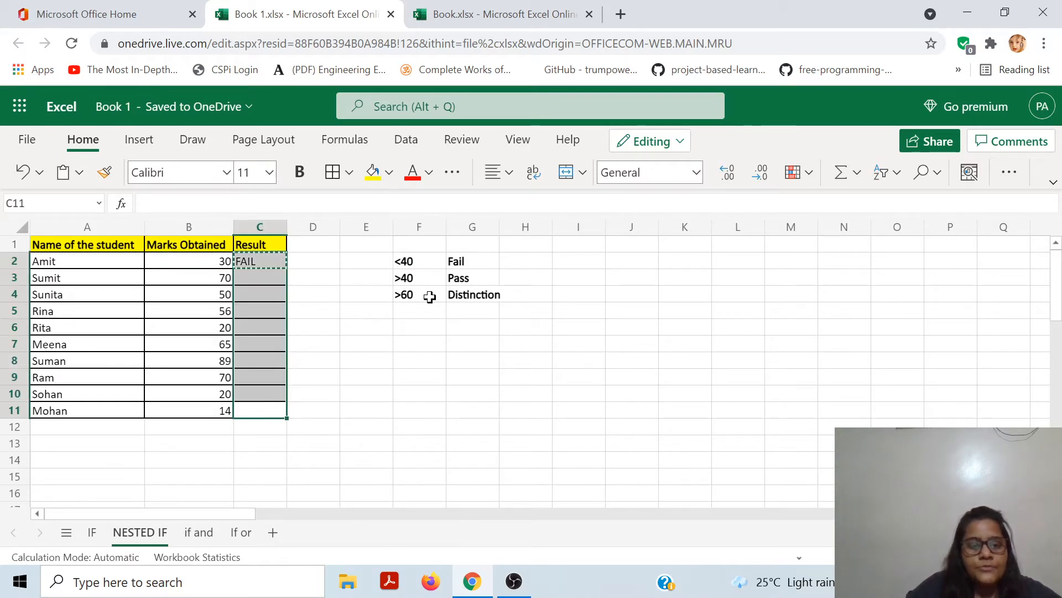
key(ctrl+v)
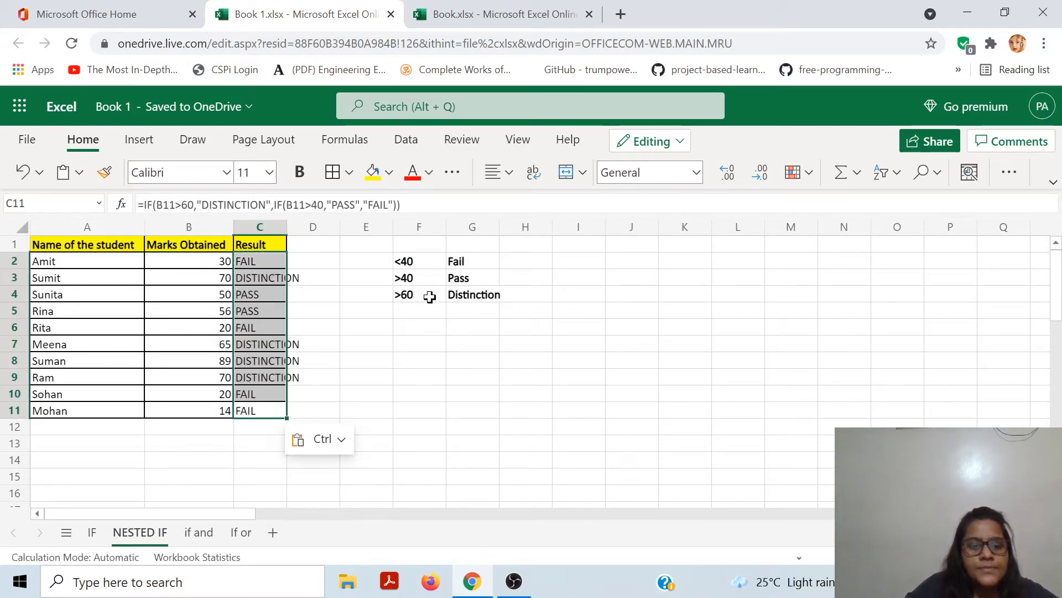
Fit the width of column C to its contents so that the longest result text stays within the column.
key(ctrl+space)
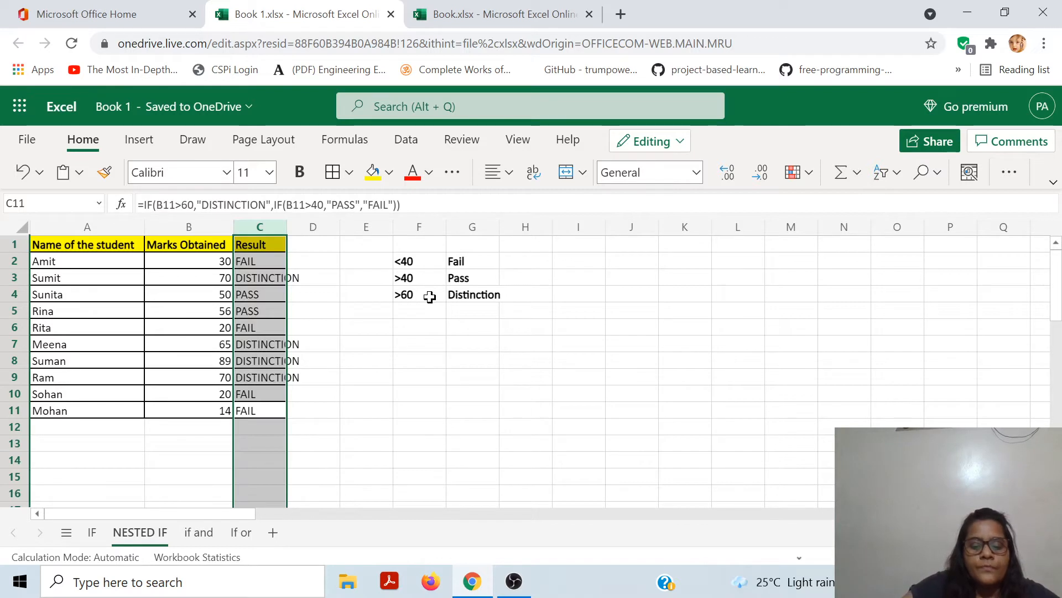
key(alt+h)
key(o)
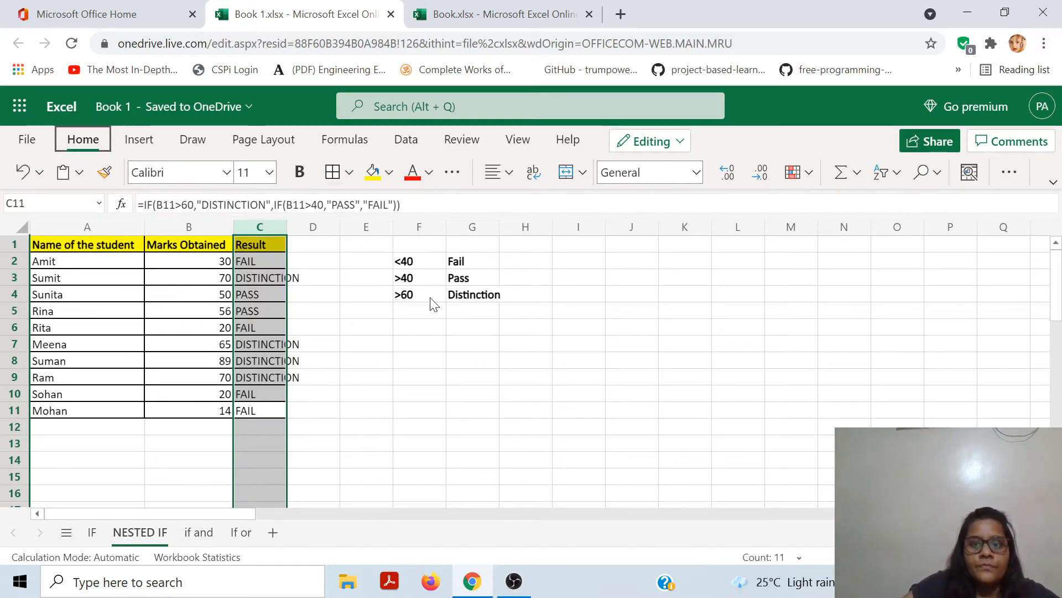
key(Escape)
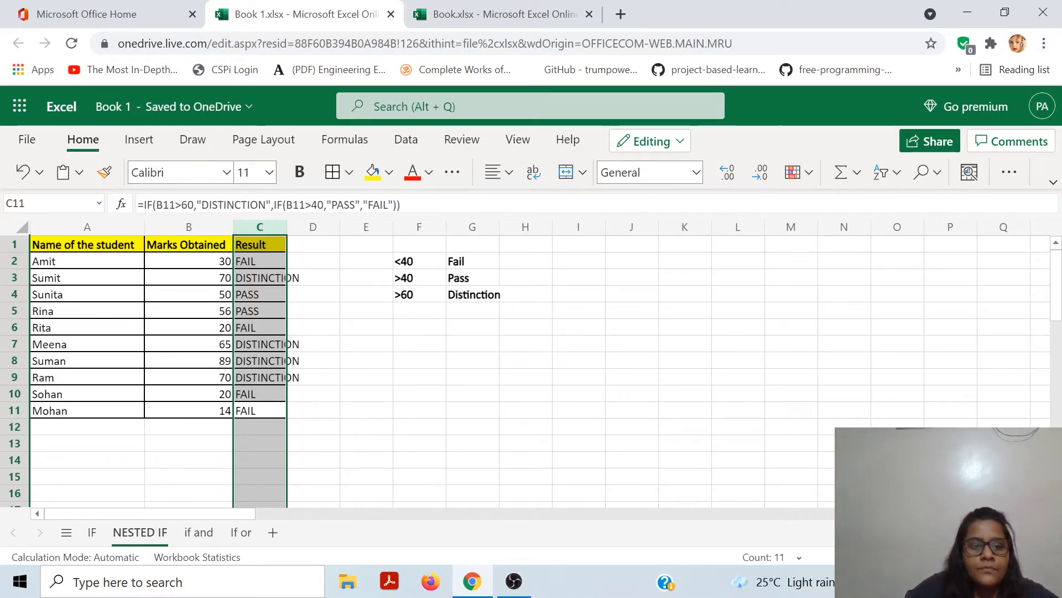
click(279, 327)
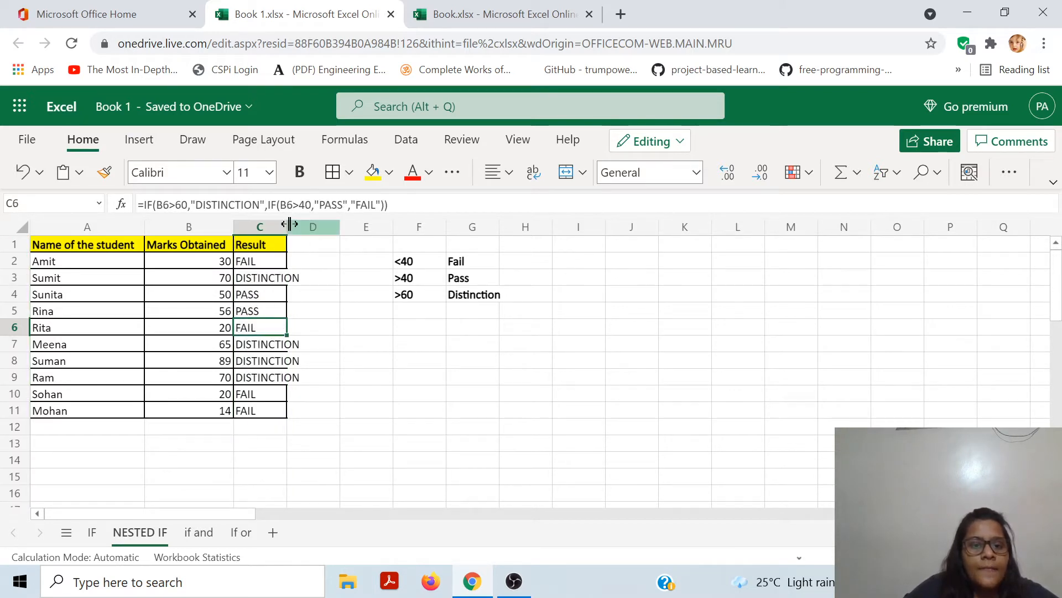
click(257, 277)
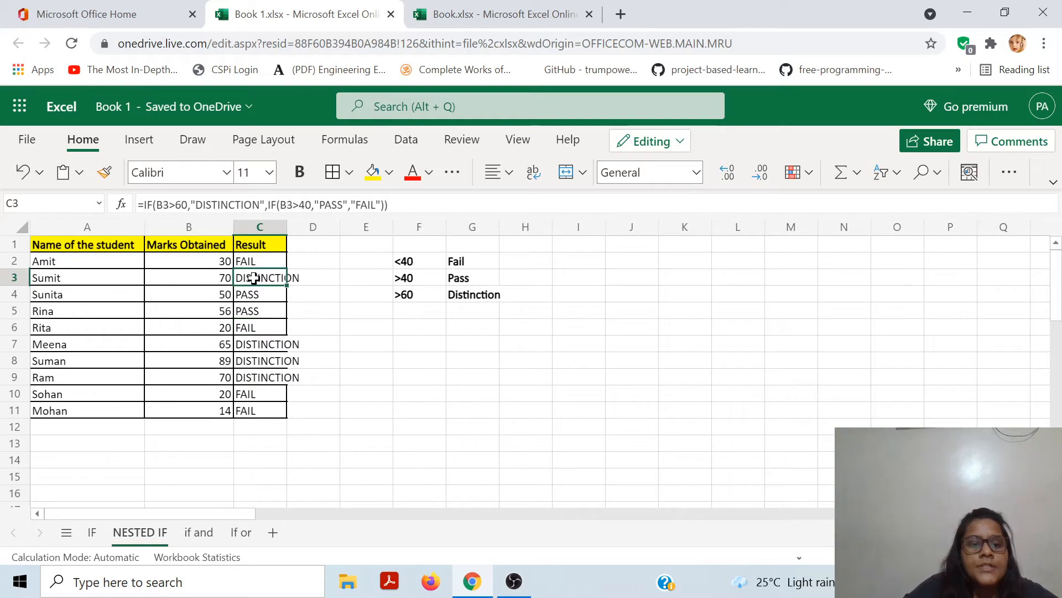
double_click(288, 227)
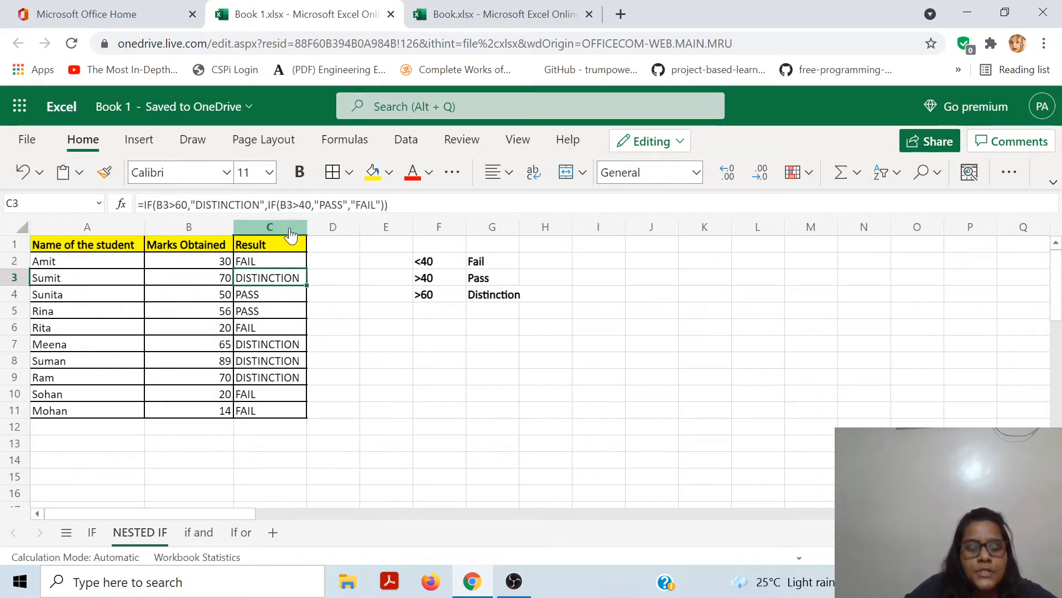
Compare the marks and results in rows 6 and 5, and return to the nested IF formula in C2.
click(277, 325)
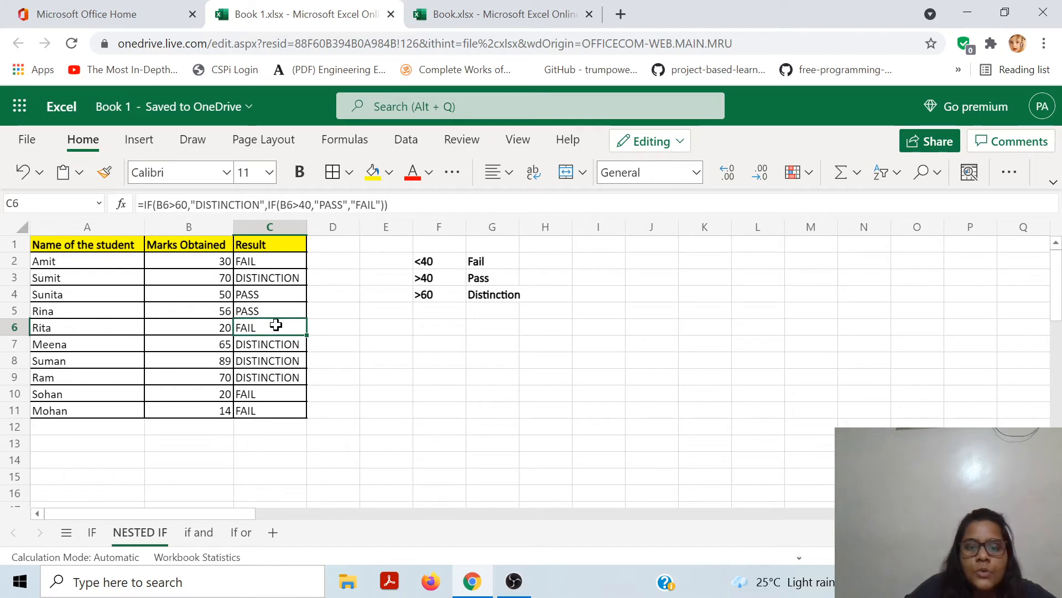
key(ctrl+shift+Left)
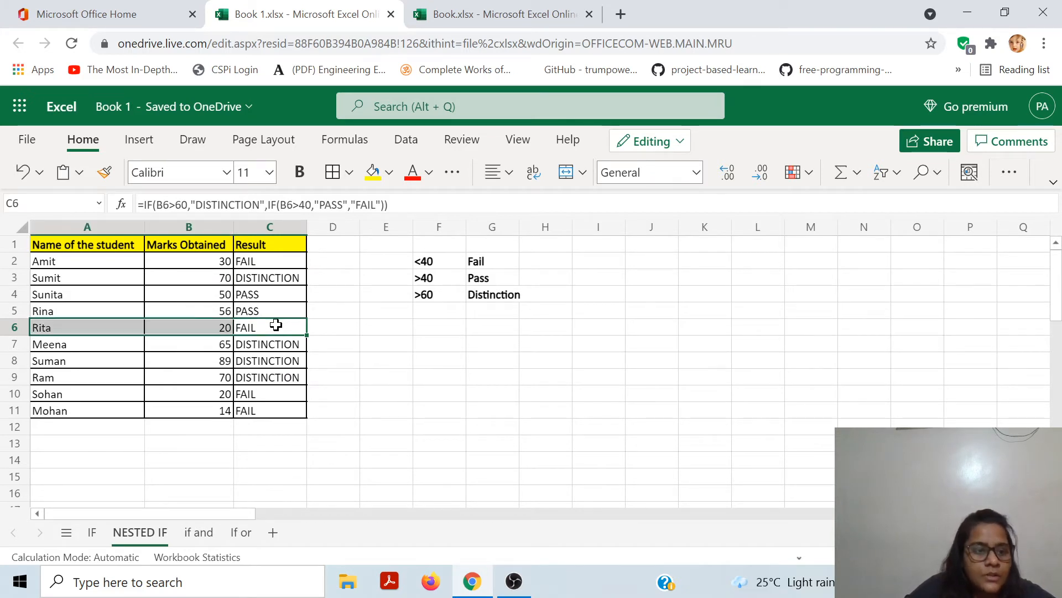
key(Up)
key(ctrl+shift+Left)
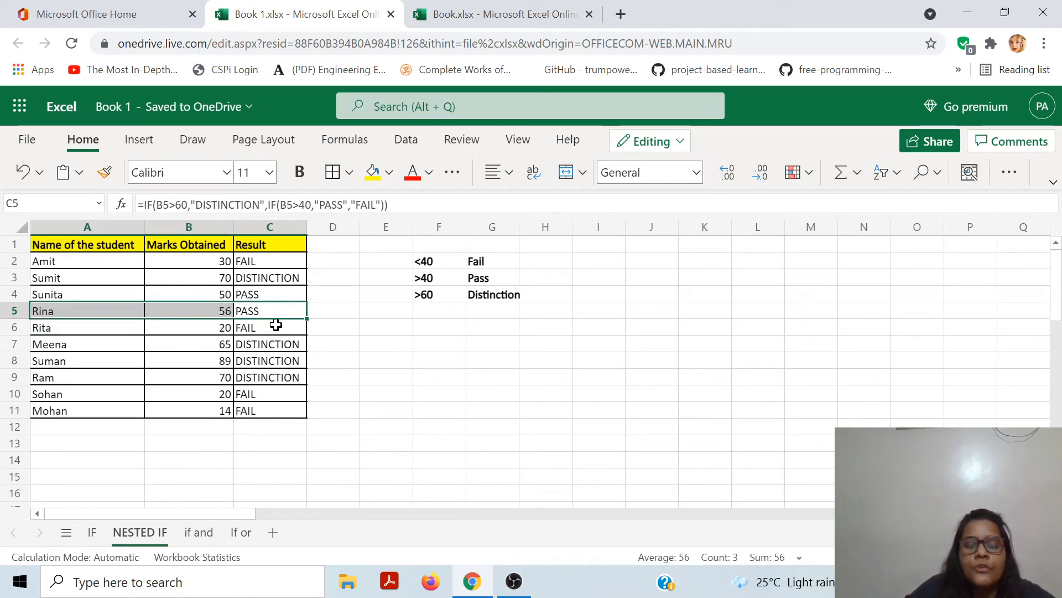
click(276, 325)
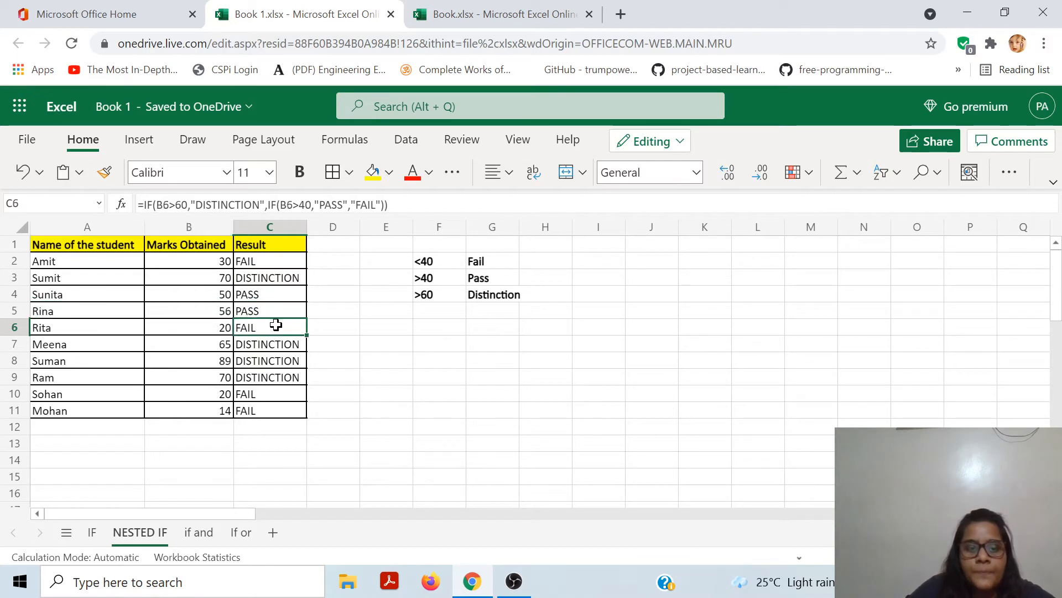
key(ctrl+Up)
key(Down)
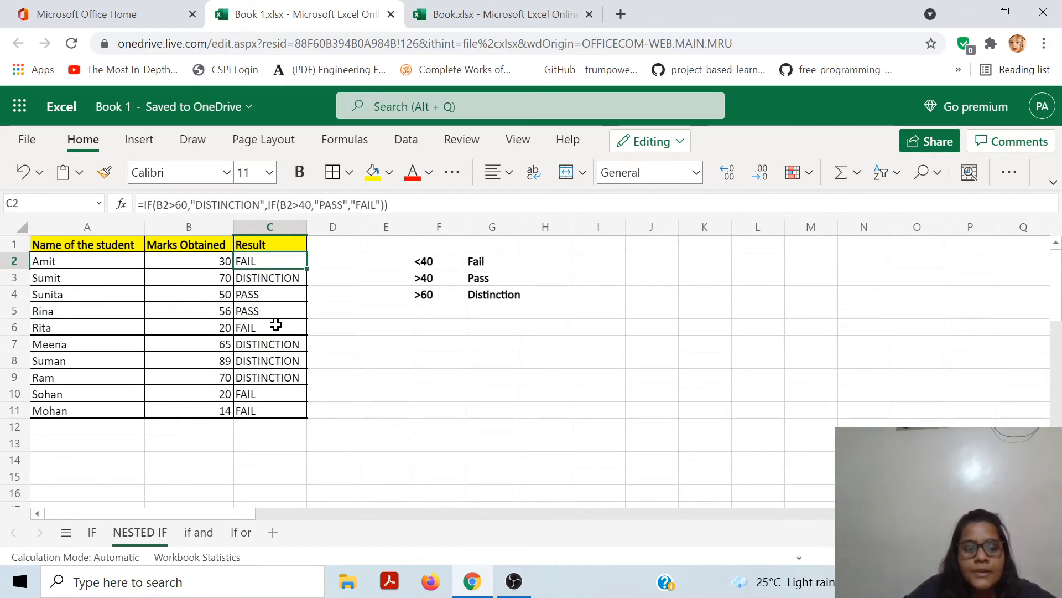
On the if and sheet, go over the admission condition in E2 and select the first student's Results cell, D3.
click(210, 533)
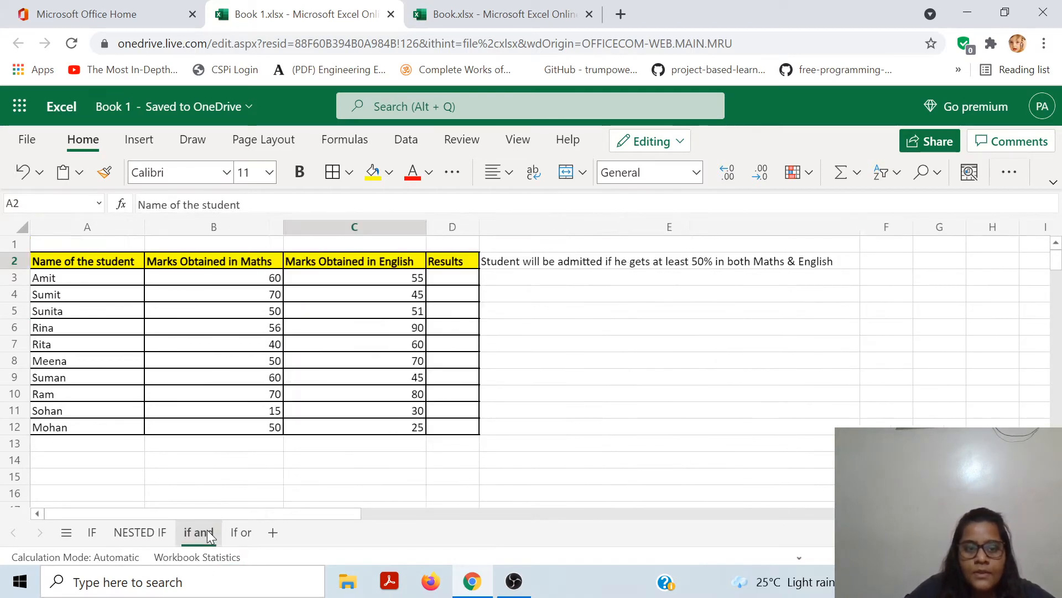
click(320, 410)
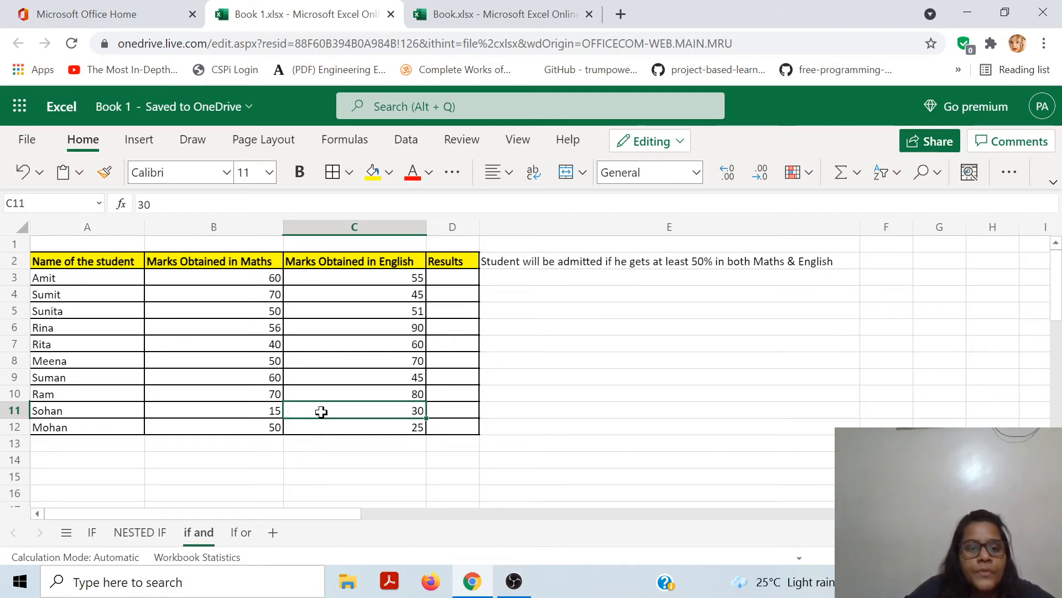
key(Up)
key(ctrl+Up)
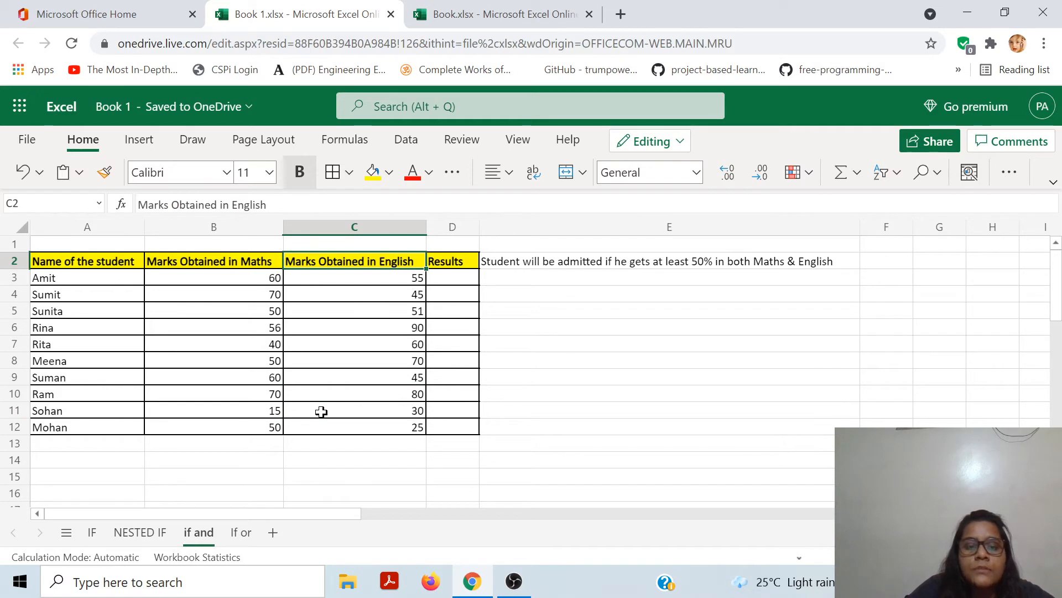
key(ctrl+Left)
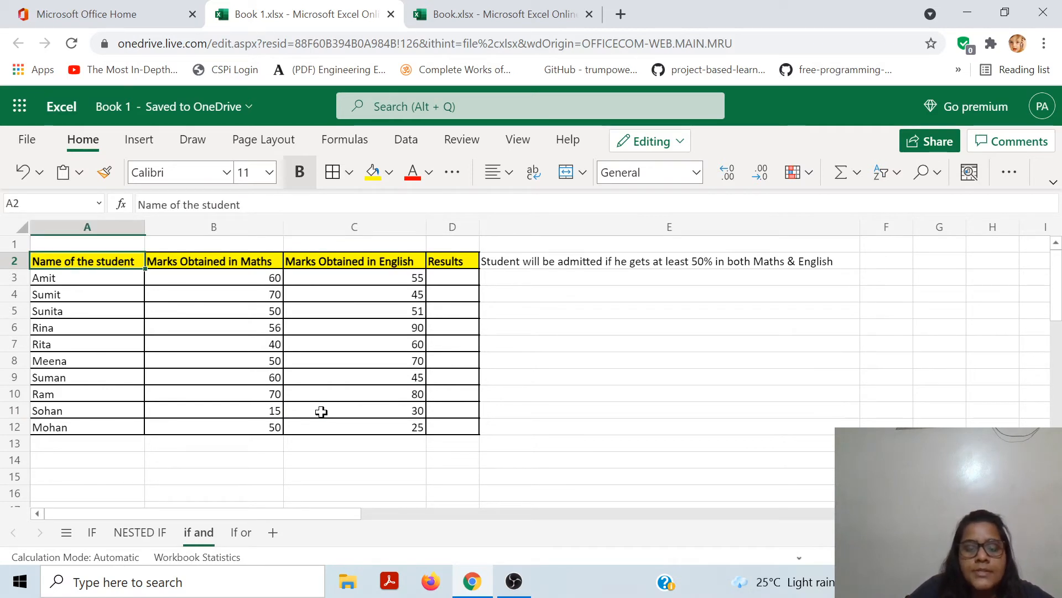
key(ctrl+Right)
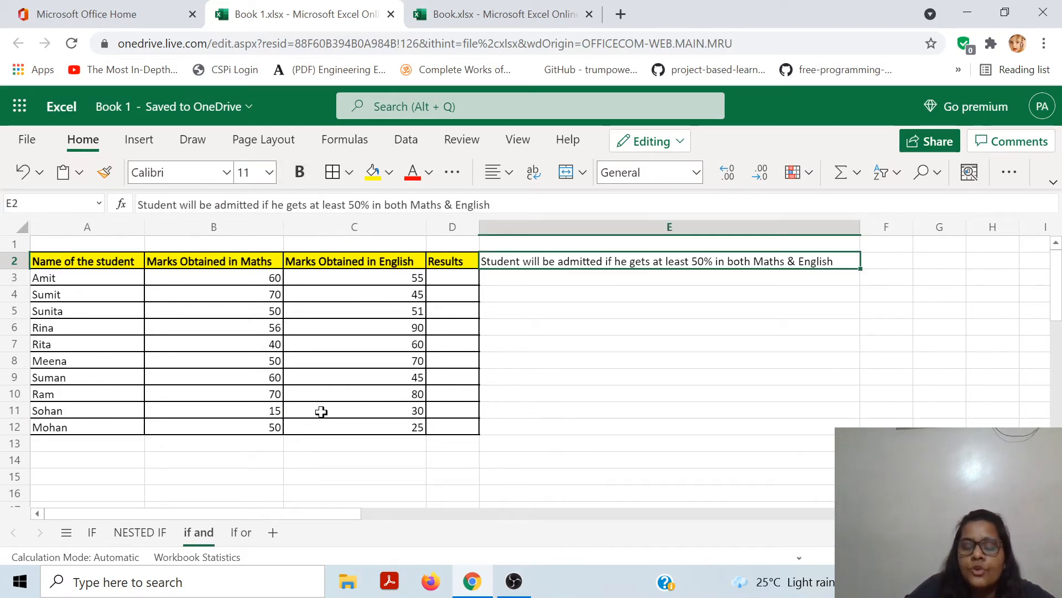
key(Left)
key(Down)
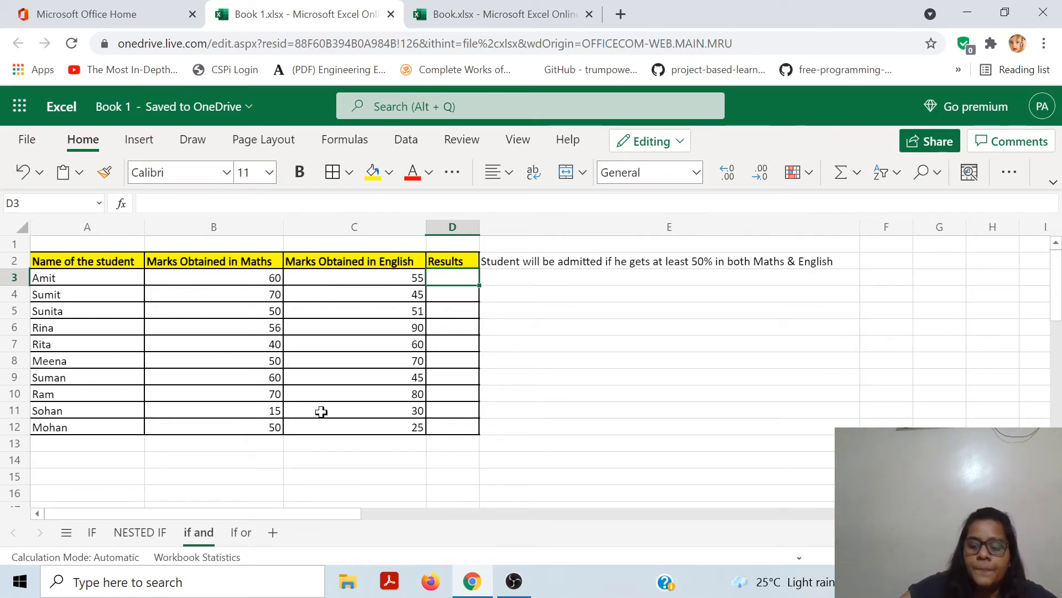
Revisit the IF formula in C2 on the IF sheet, and return to the if and sheet.
text(=IF()
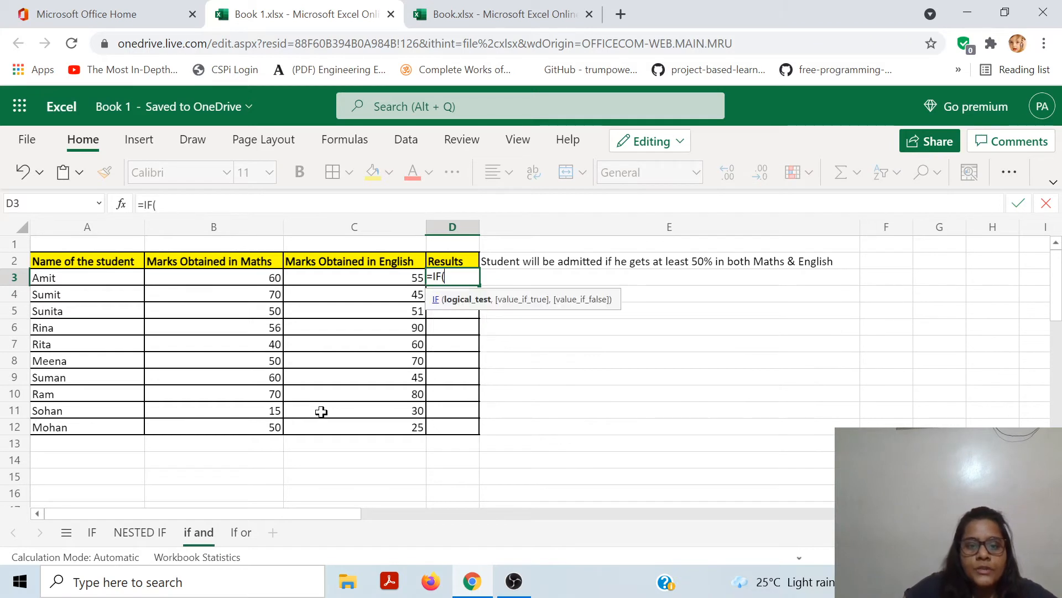
key(Escape)
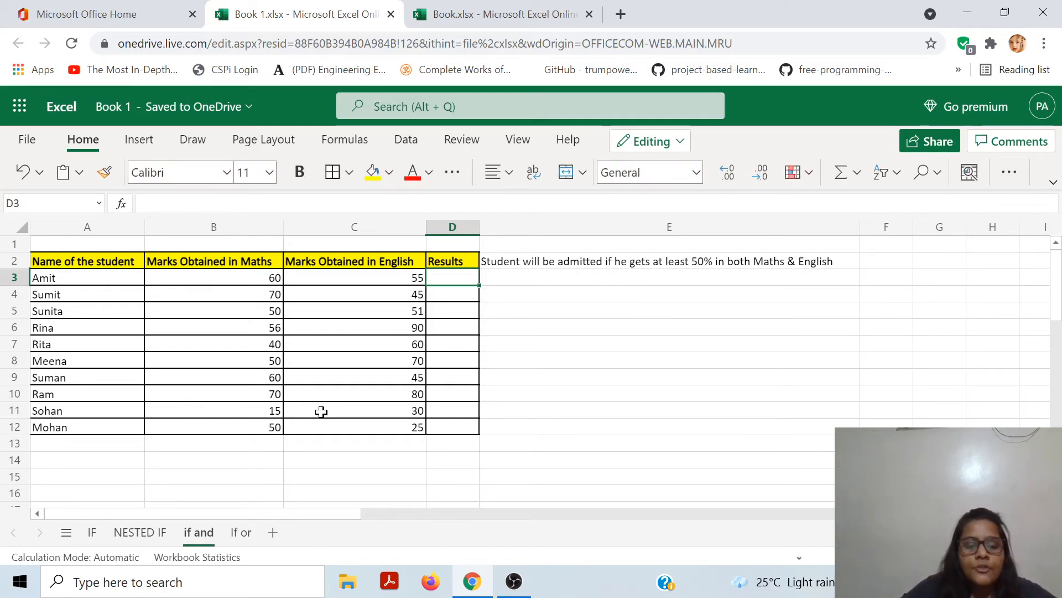
click(93, 526)
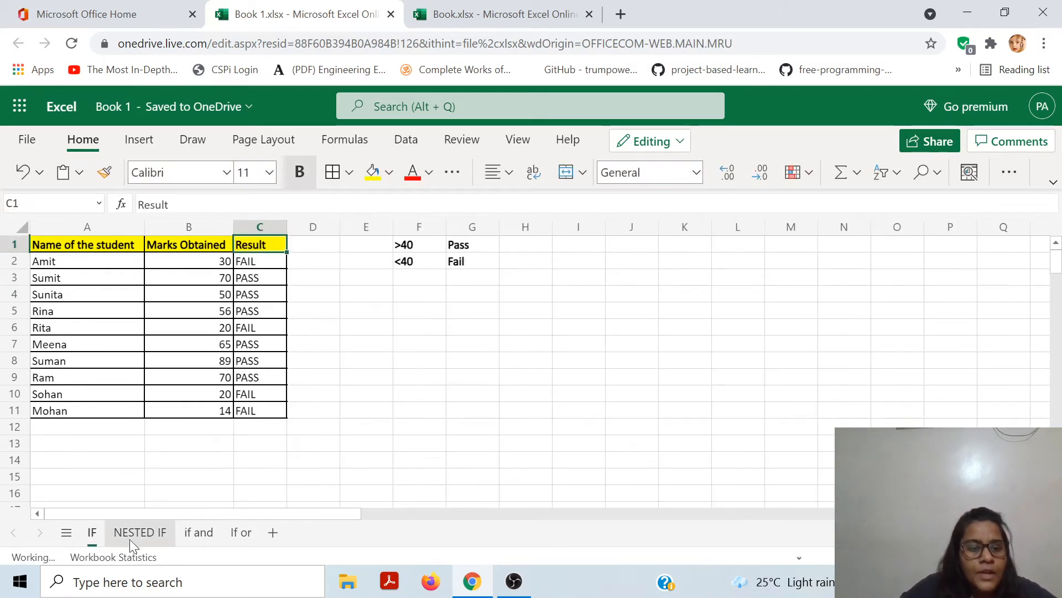
click(266, 261)
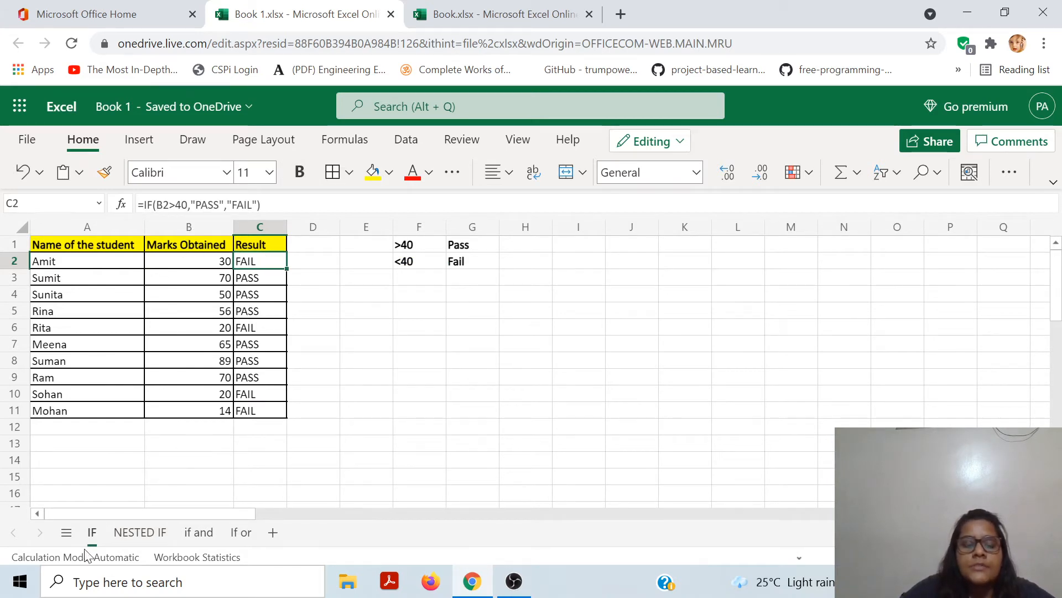
click(153, 534)
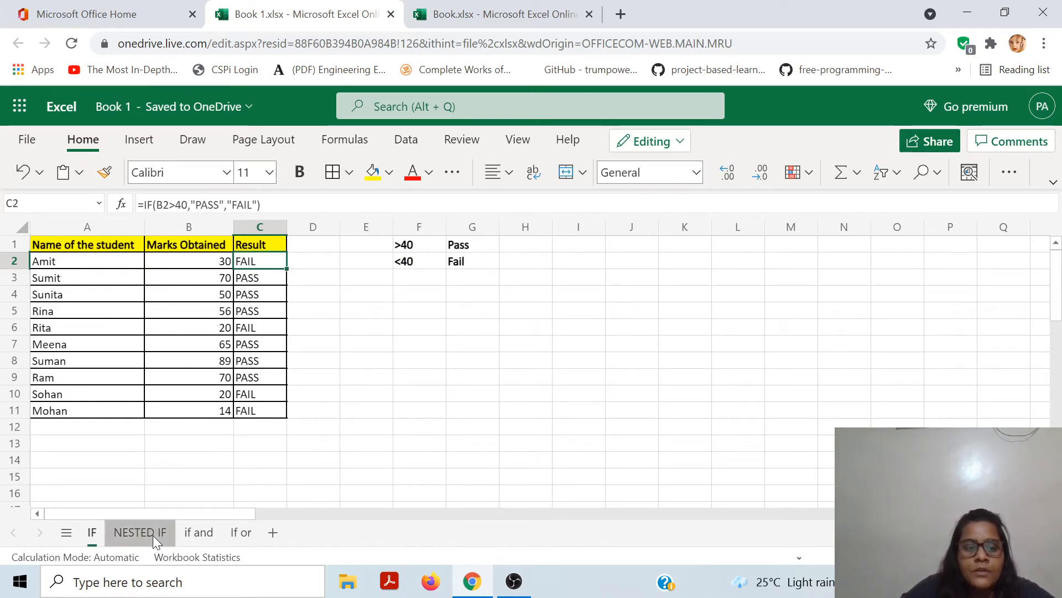
click(181, 534)
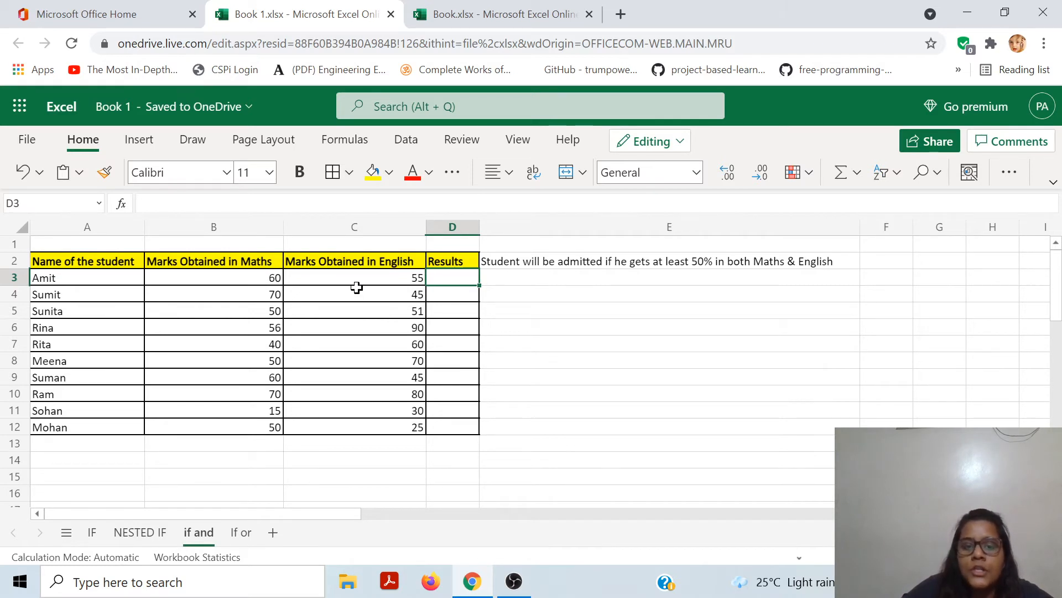
Start an IF formula with a nested AND in D3, using B3>=50 as the first condition.
text(=IF)
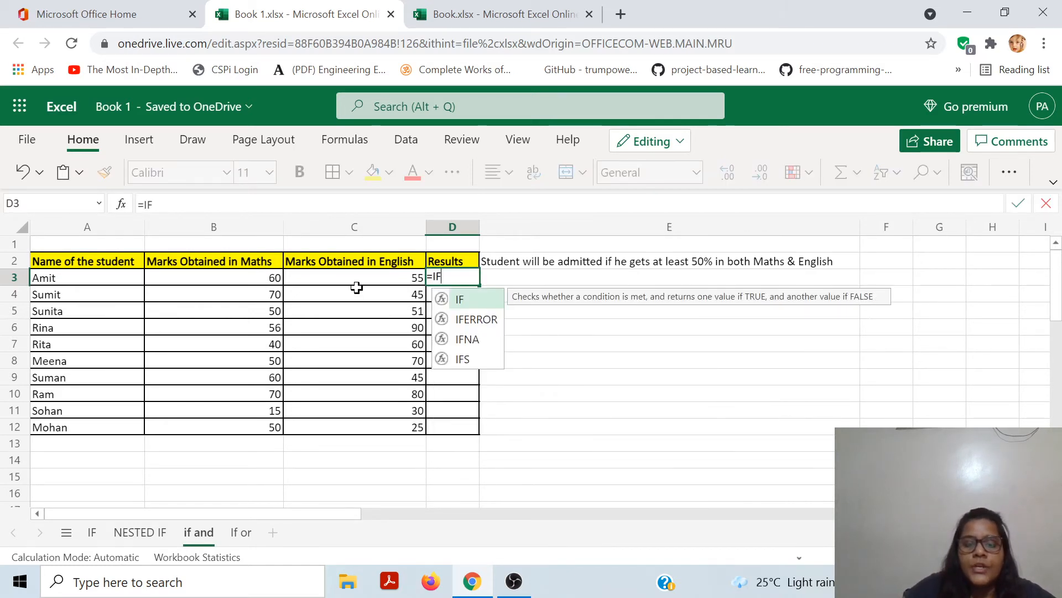
text((AND)
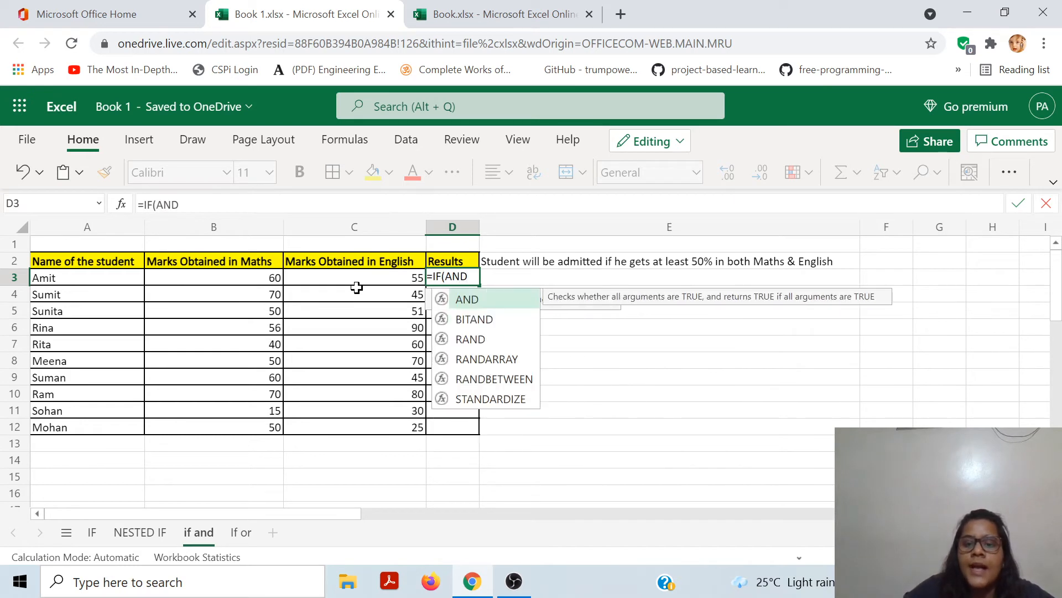
text(()
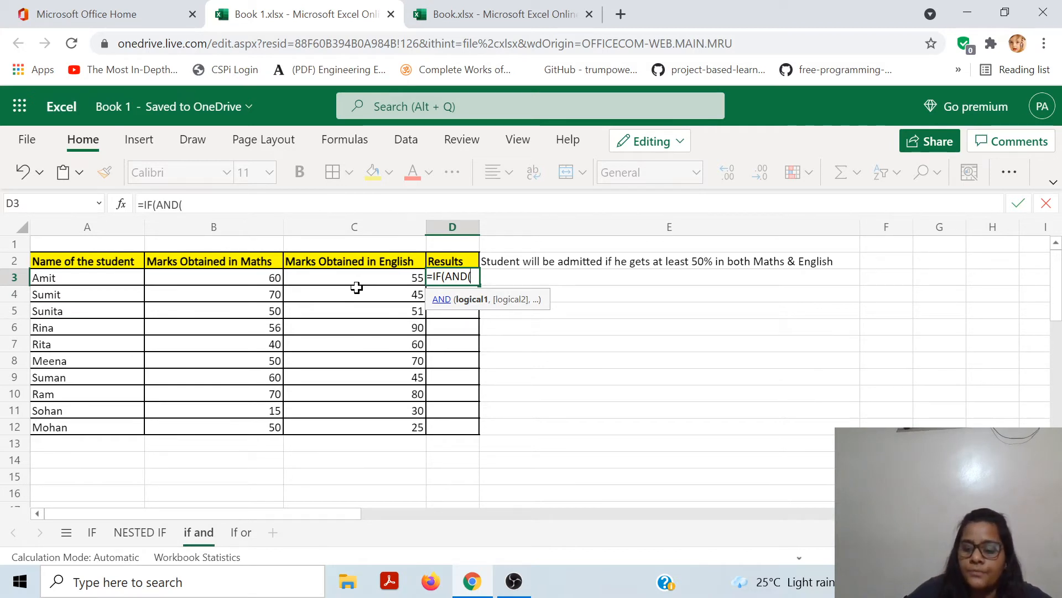
key(Left)
key(Left)
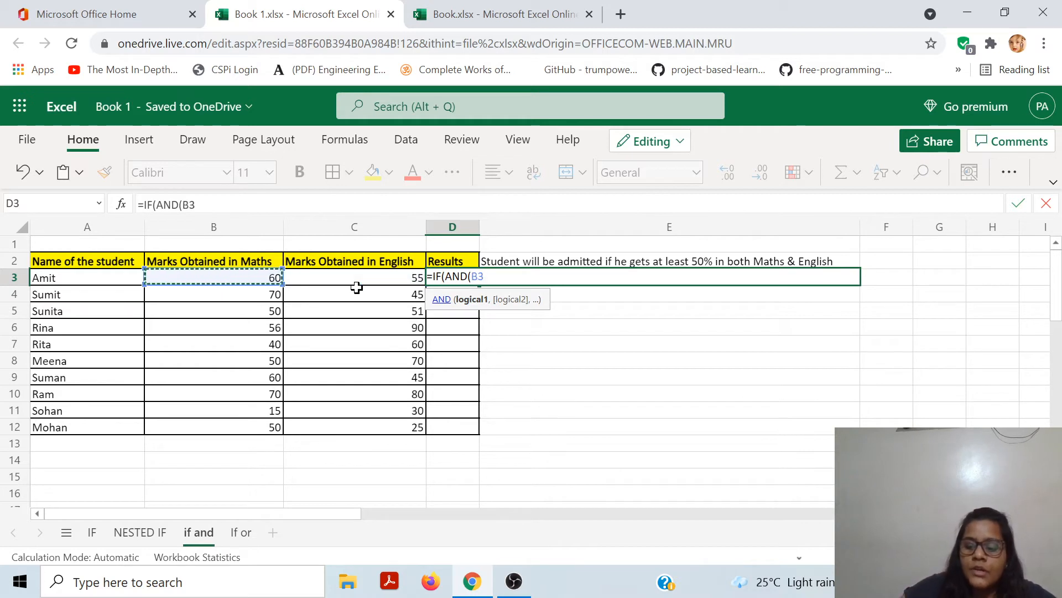
text(>=50)
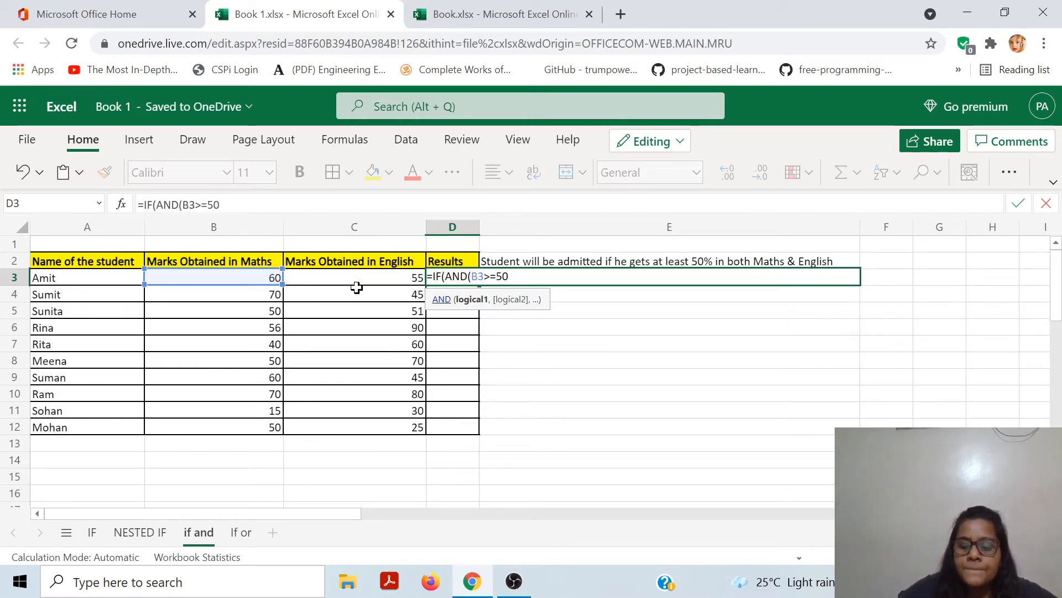
text(,)
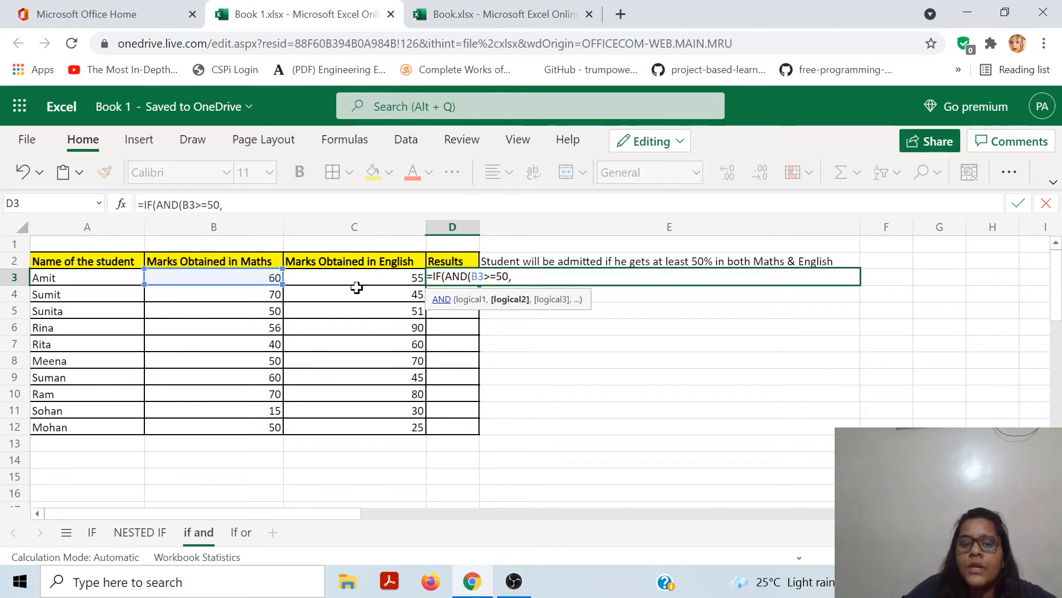
Add C3>=50 as the second AND condition in the D3 formula and complete the logical test.
click(357, 287)
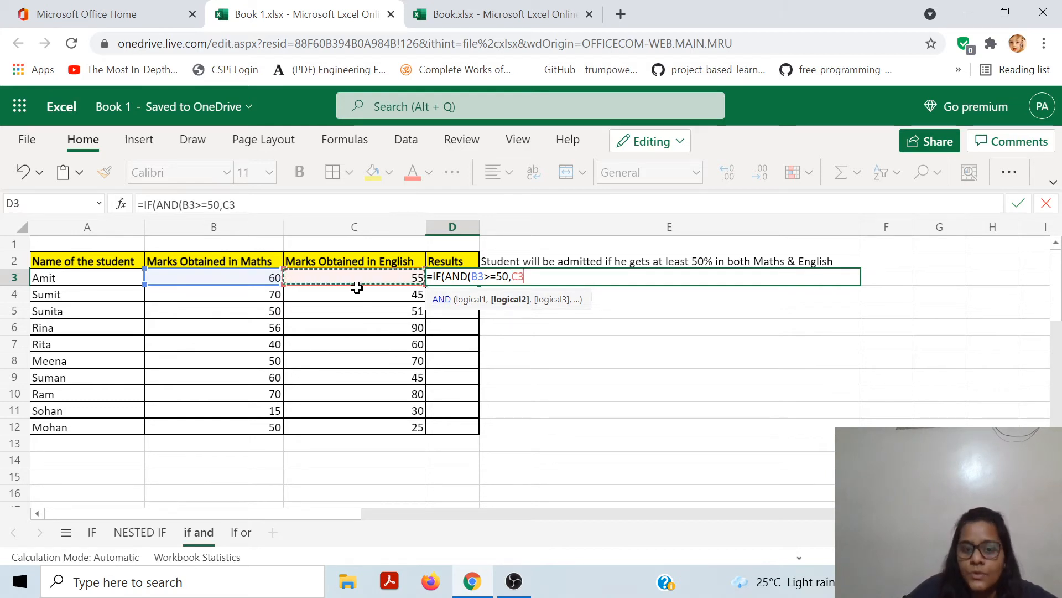
text(>5)
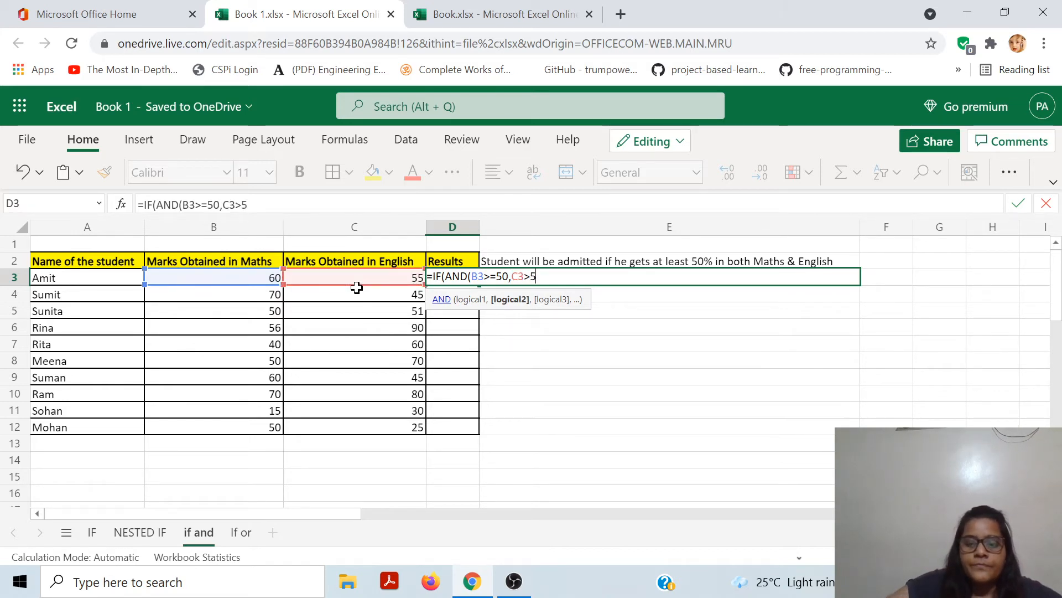
key(BackSpace)
text(=)
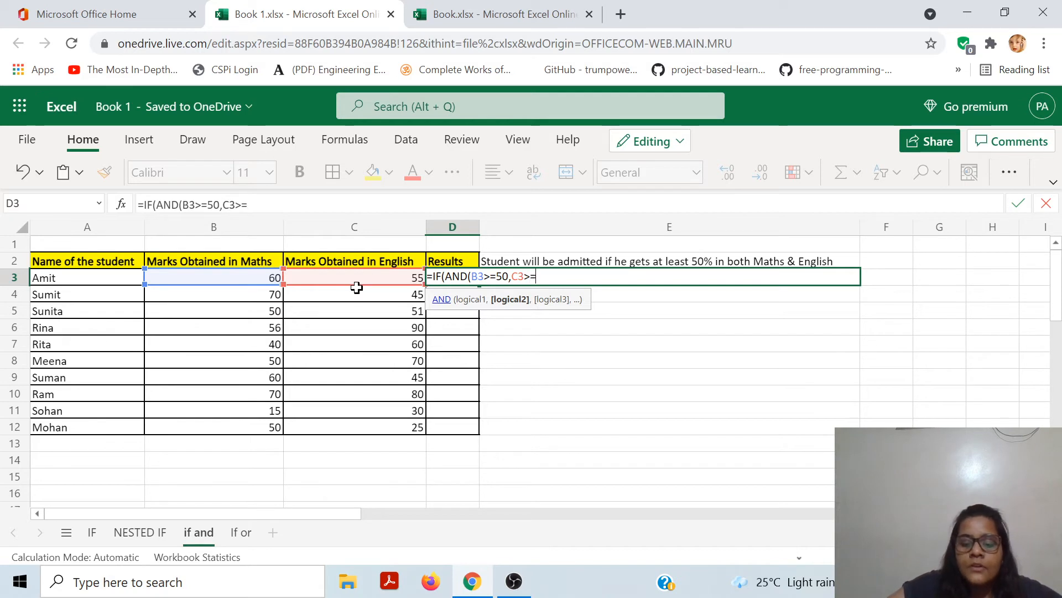
text(50))
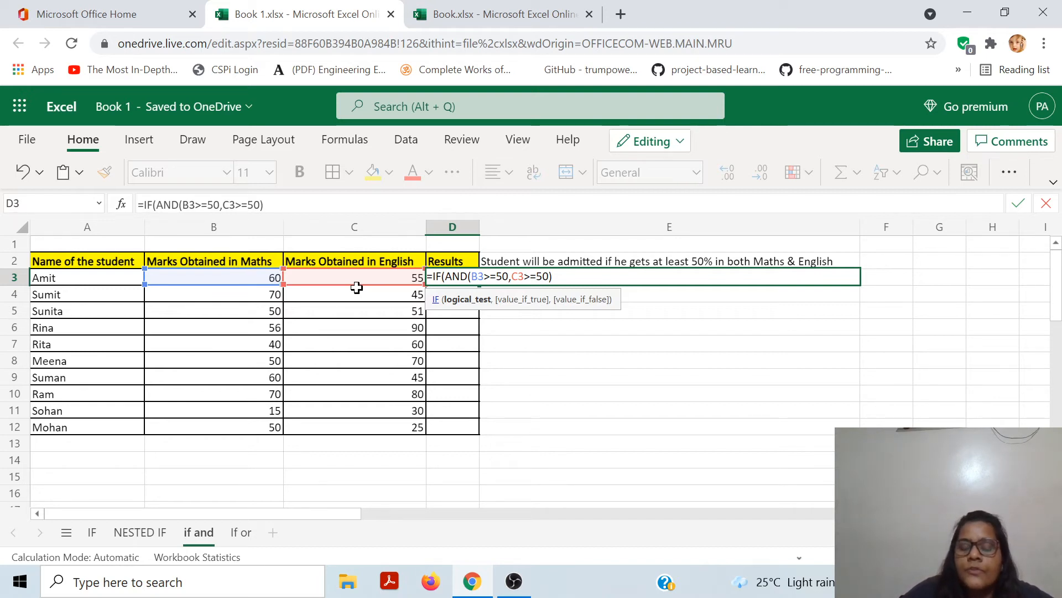
text(,)
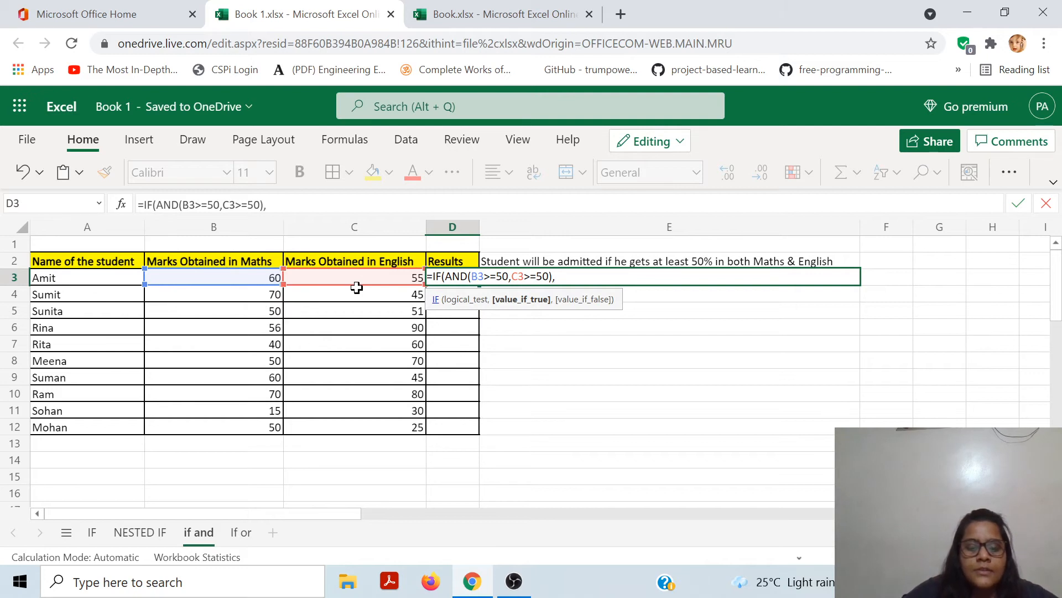
Enter "ADMITTED" as the value if true in the D3 formula.
text(ADM)
key(BackSpace)
key(BackSpace)
key(BackSpace)
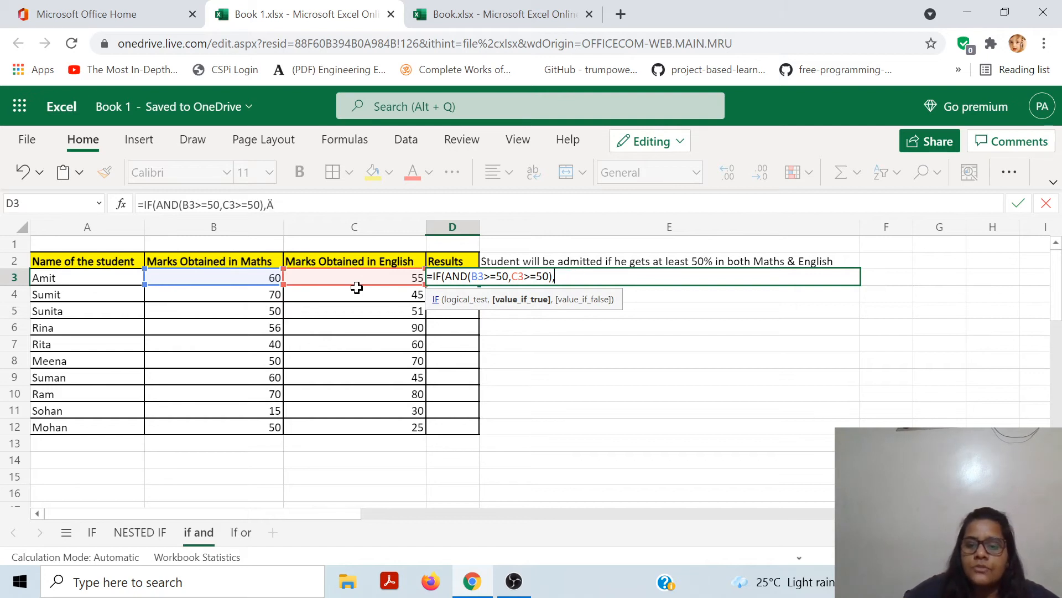
text(")
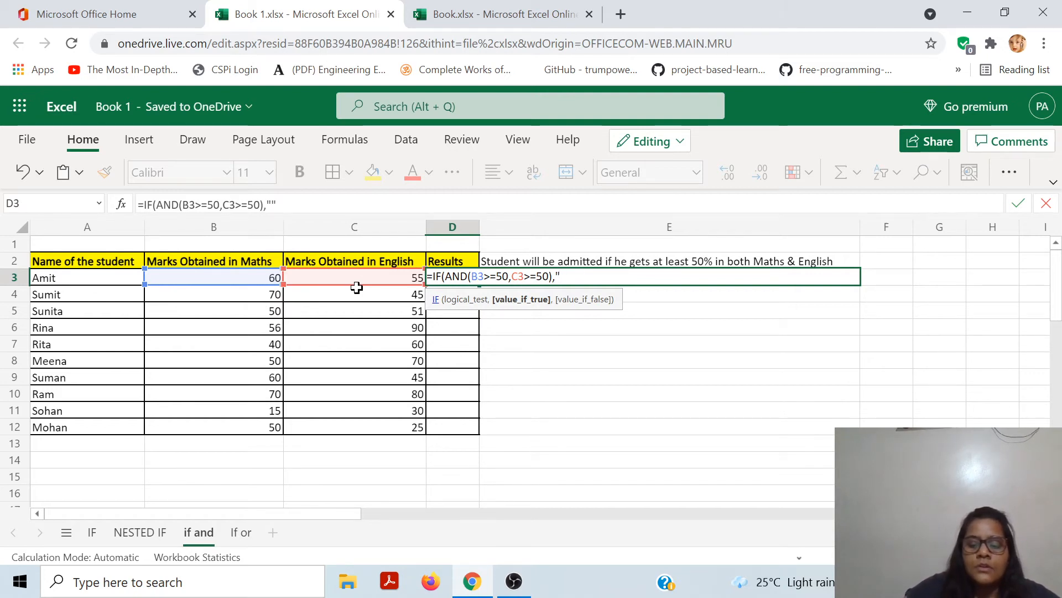
text(ADMITTED)
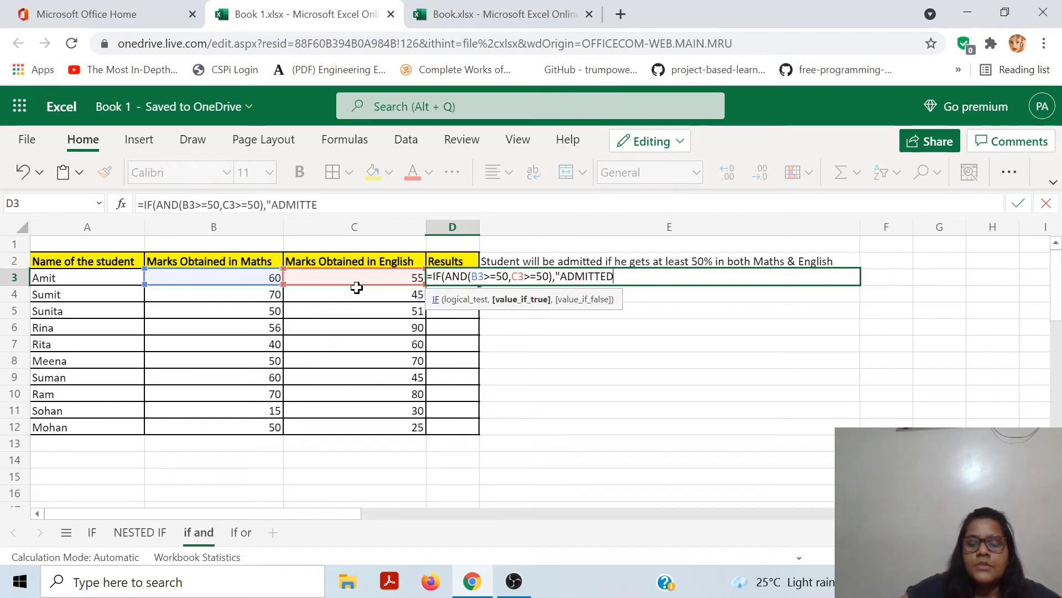
text(",)
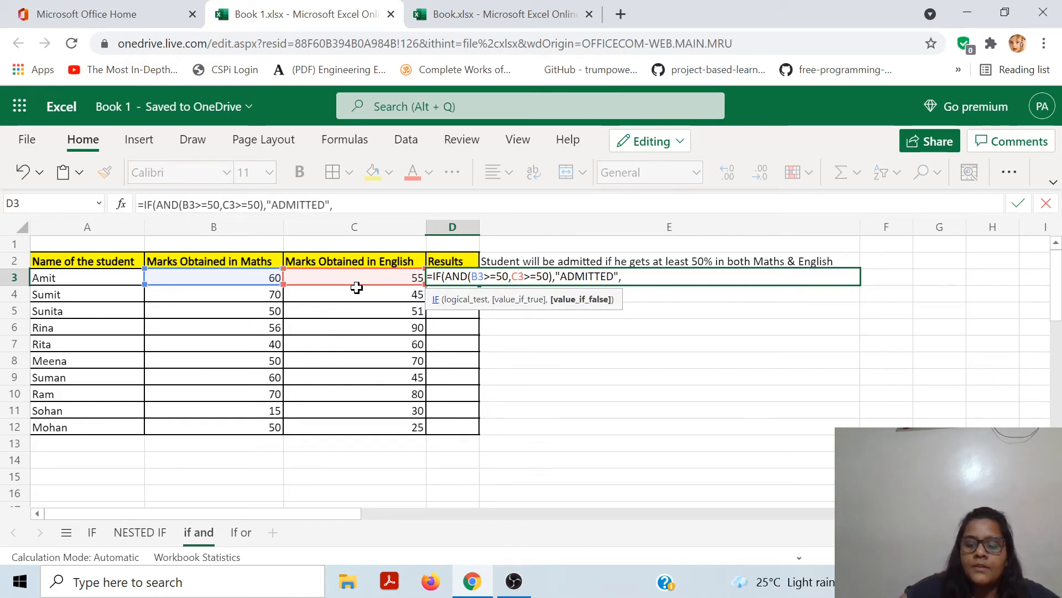
Enter "NOT ADMITTED" as the value if false, complete the formula and reselect D3.
text("NOT AD)
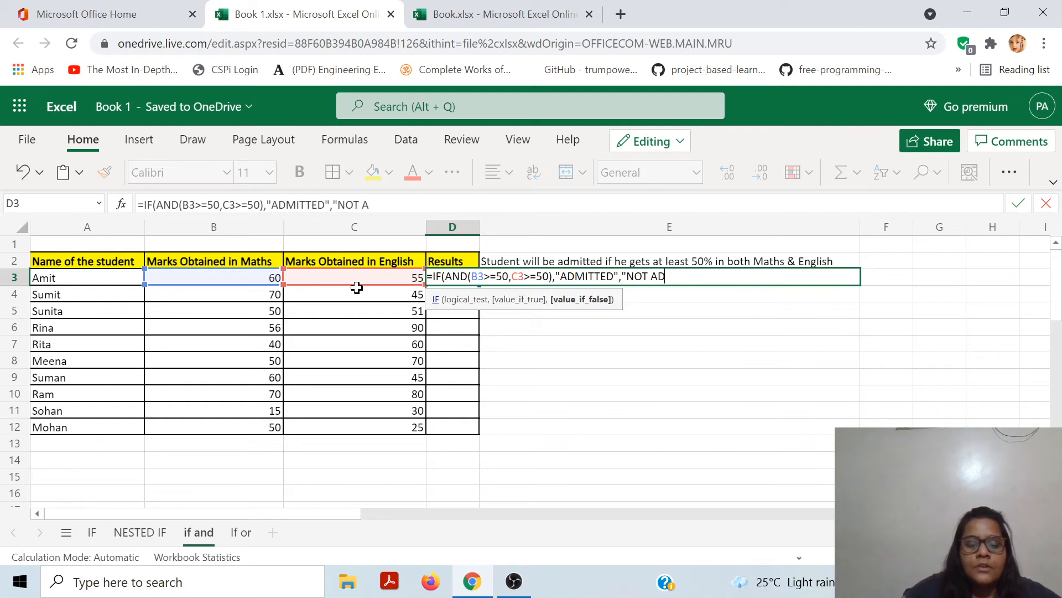
text(D)
key(BackSpace)
text(MITT)
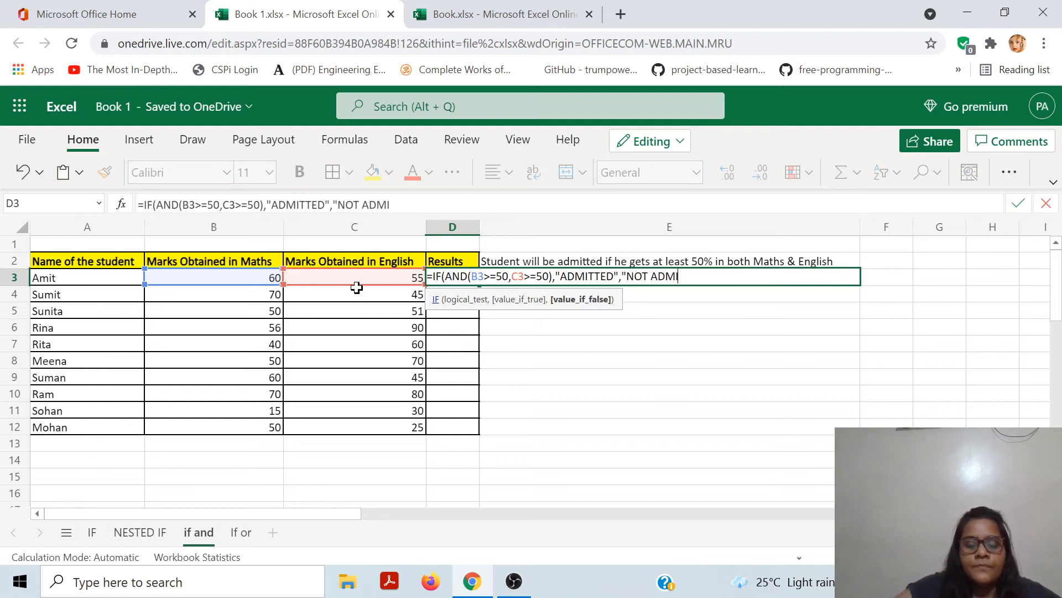
text(ED)
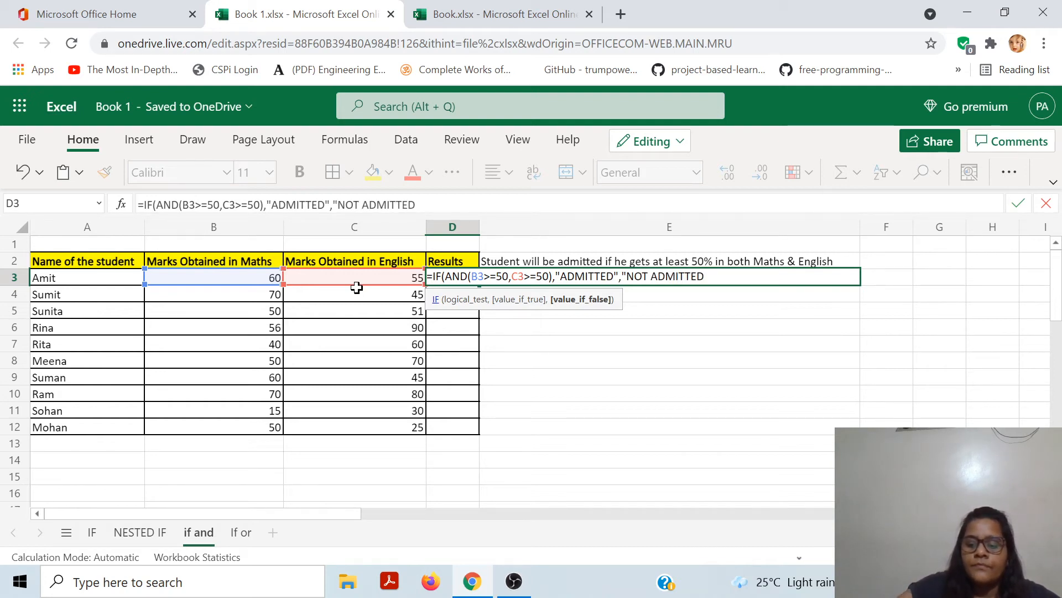
text("))
key(Return)
key(Up)
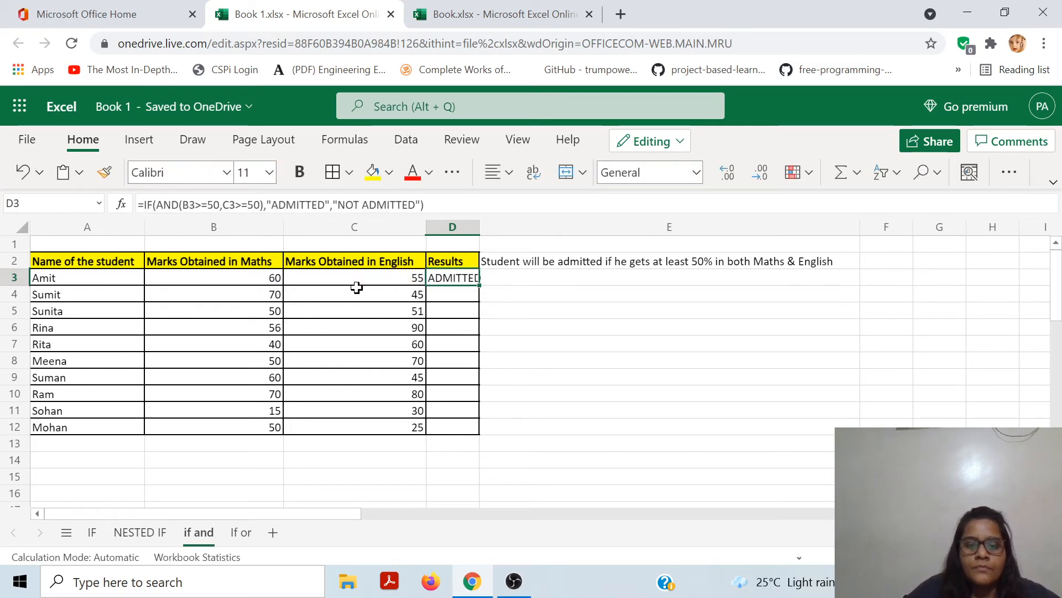
Copy the admission formula from D3 to the Results cells of all students down to D12.
key(ctrl+c)
key(Left)
key(ctrl+Down)
key(Right)
key(ctrl+shift+Up)
key(ctrl+v)
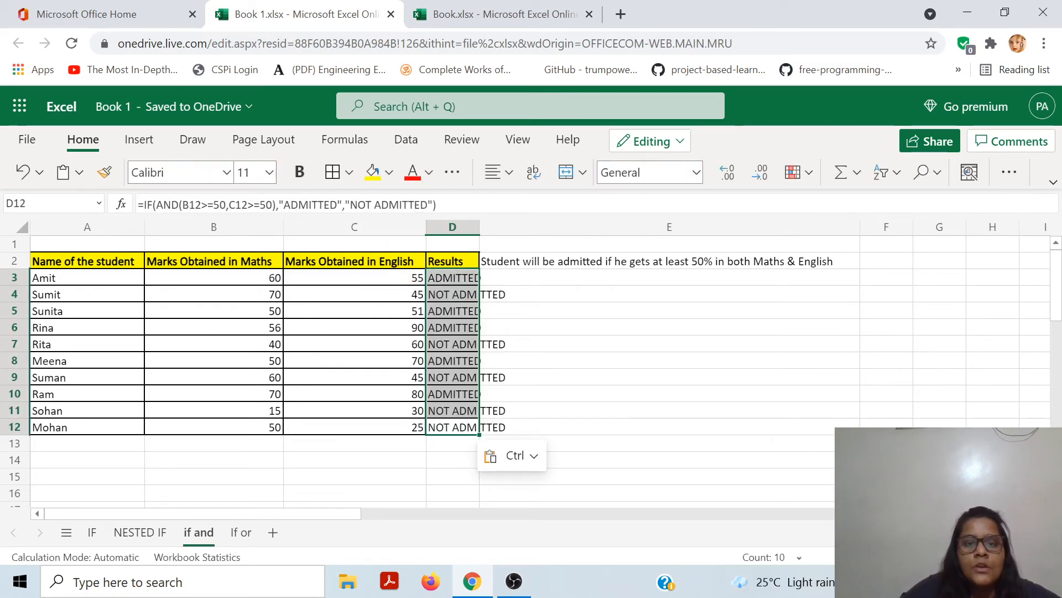
Fit the width of column D to its contents and check the admission results in rows 4 and 5.
double_click(480, 223)
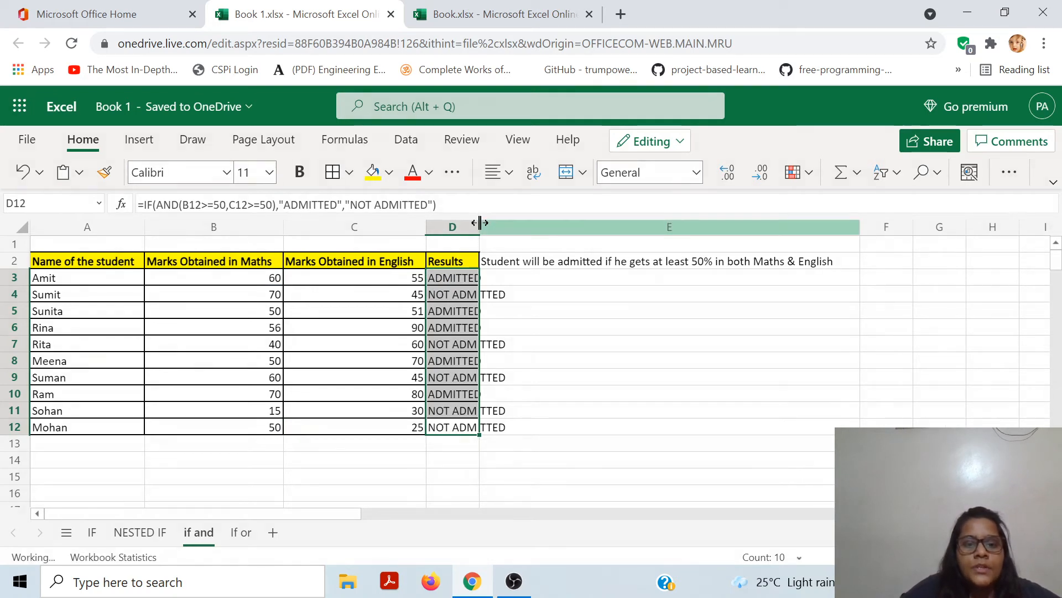
click(390, 297)
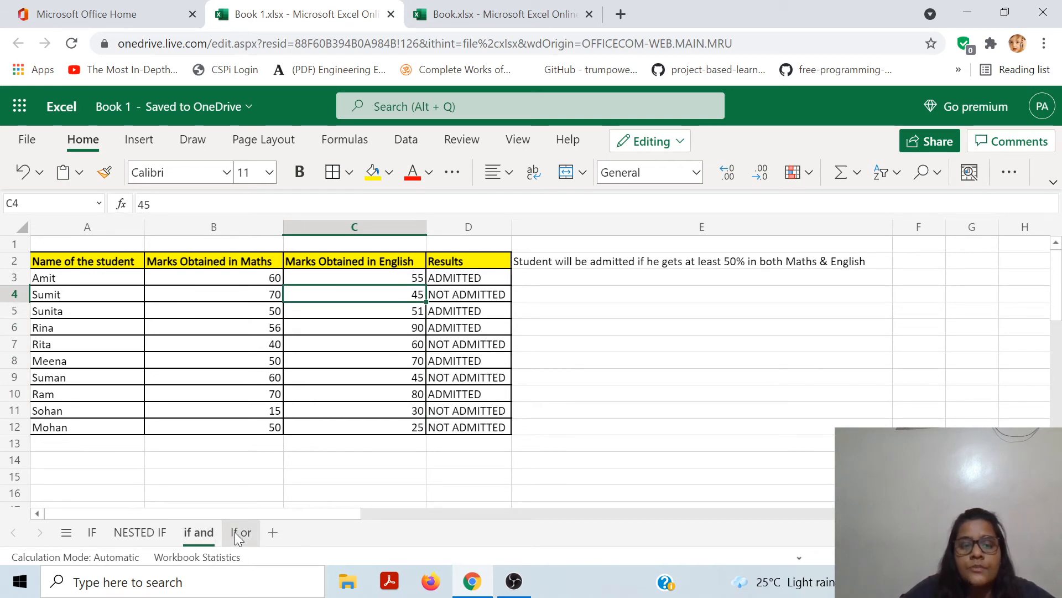
click(446, 314)
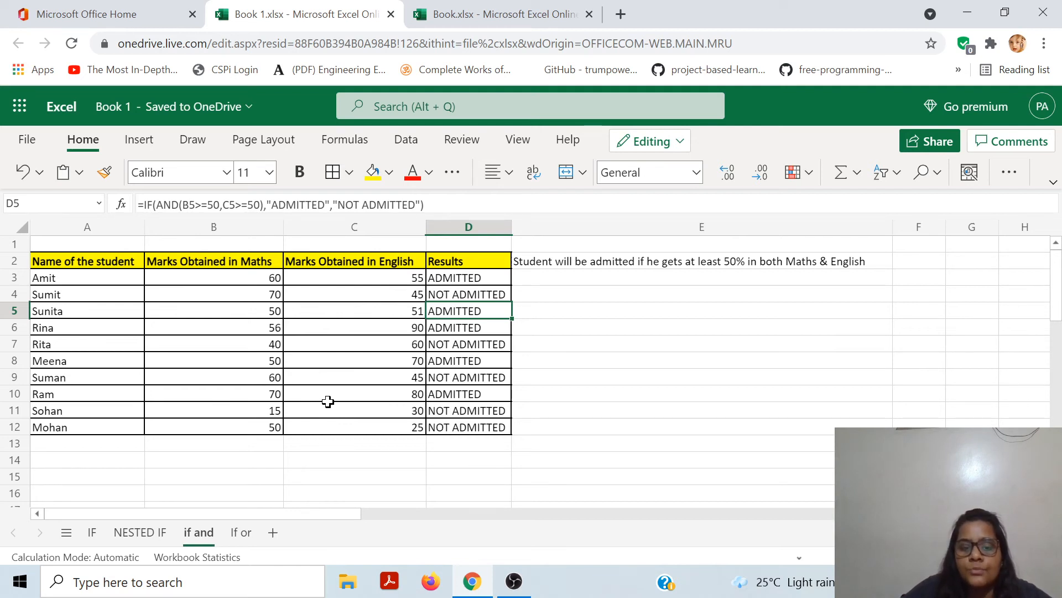
On the If or sheet, examine the first student's PAN Card, Aadhaar Card and Passport entries against the voting condition.
click(242, 532)
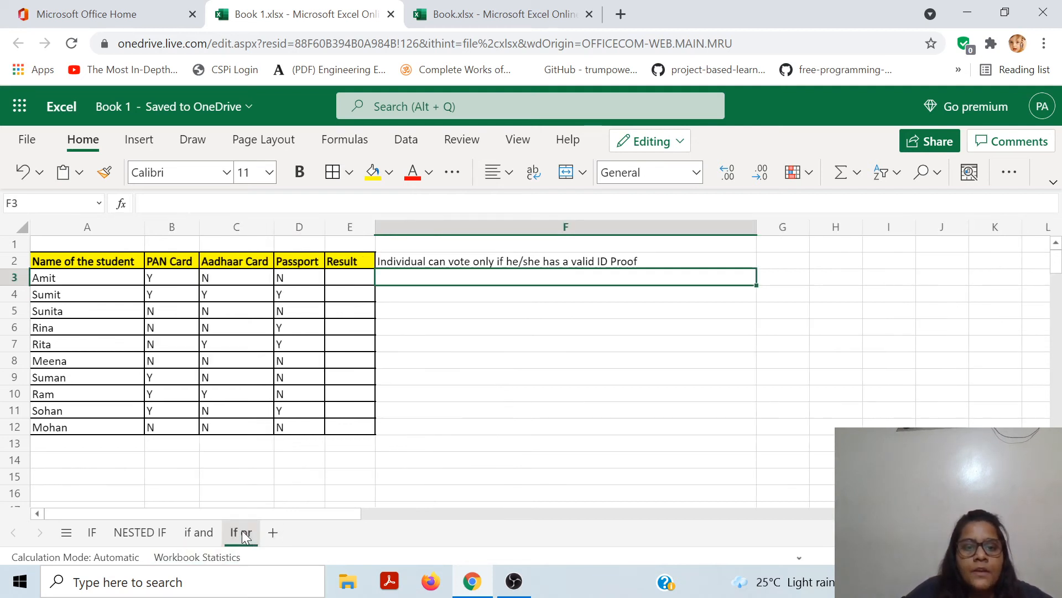
key(Up)
key(Left)
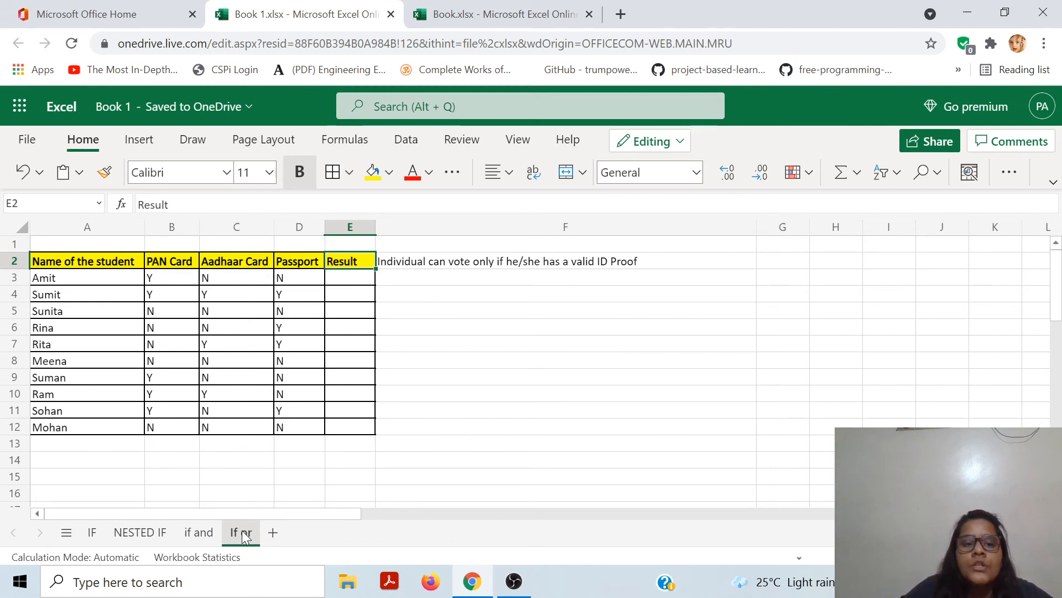
key(Down)
key(Left)
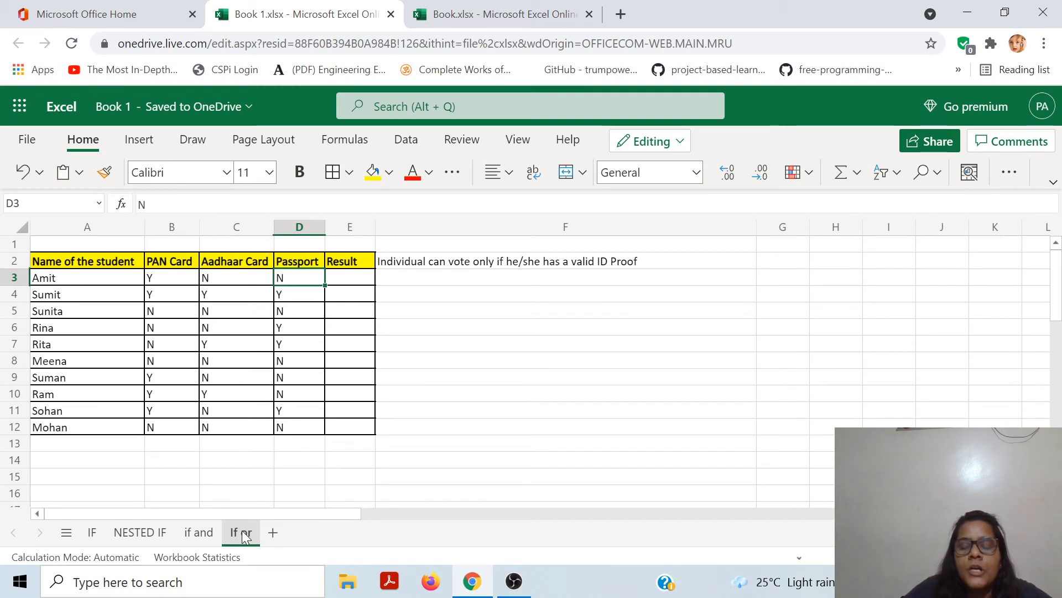
key(Left)
key(Left)
key(Left)
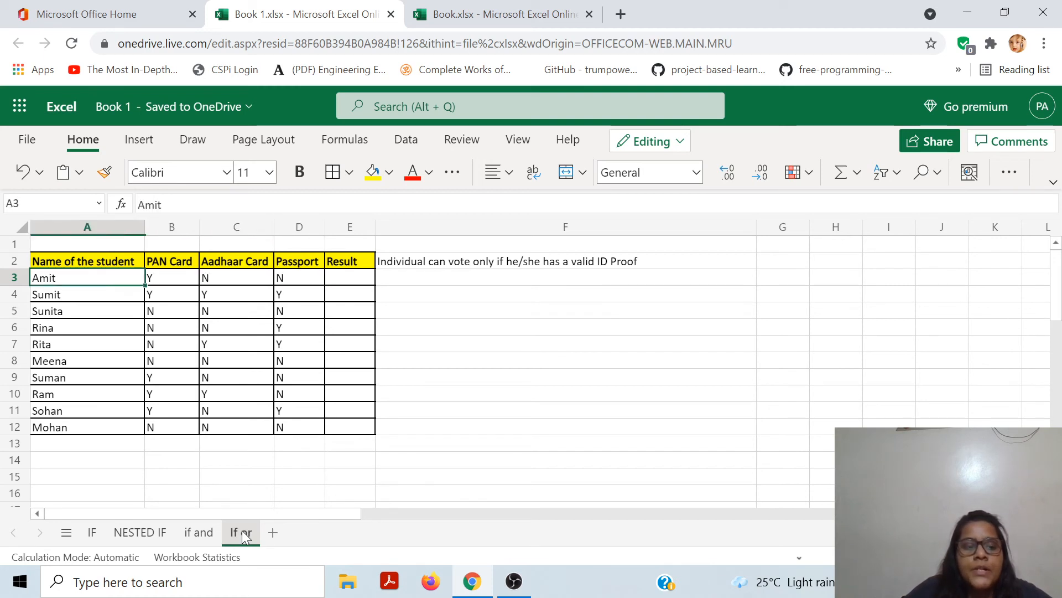
key(Right)
key(Right)
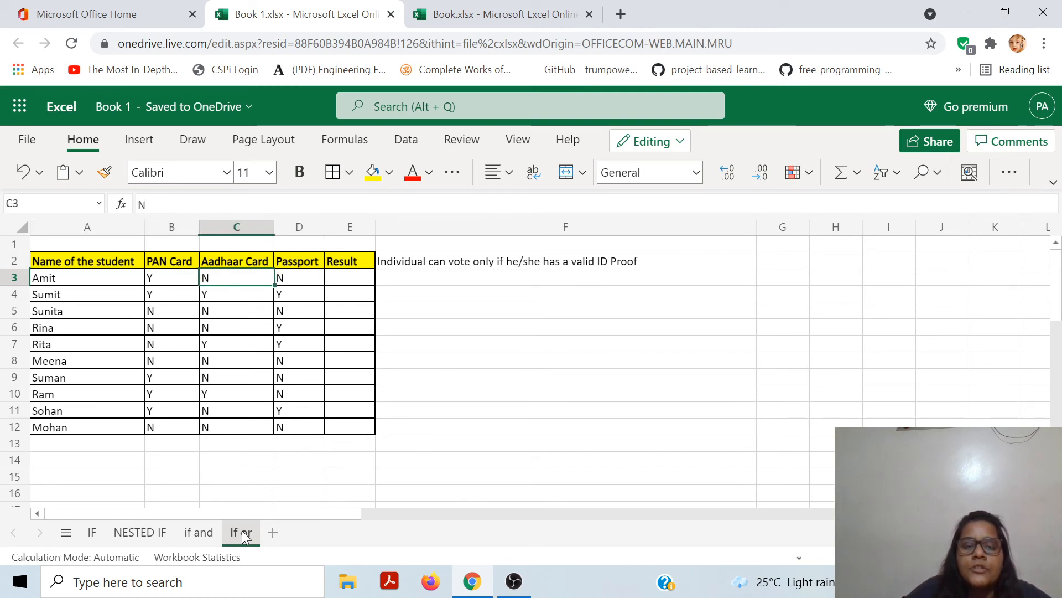
key(Right)
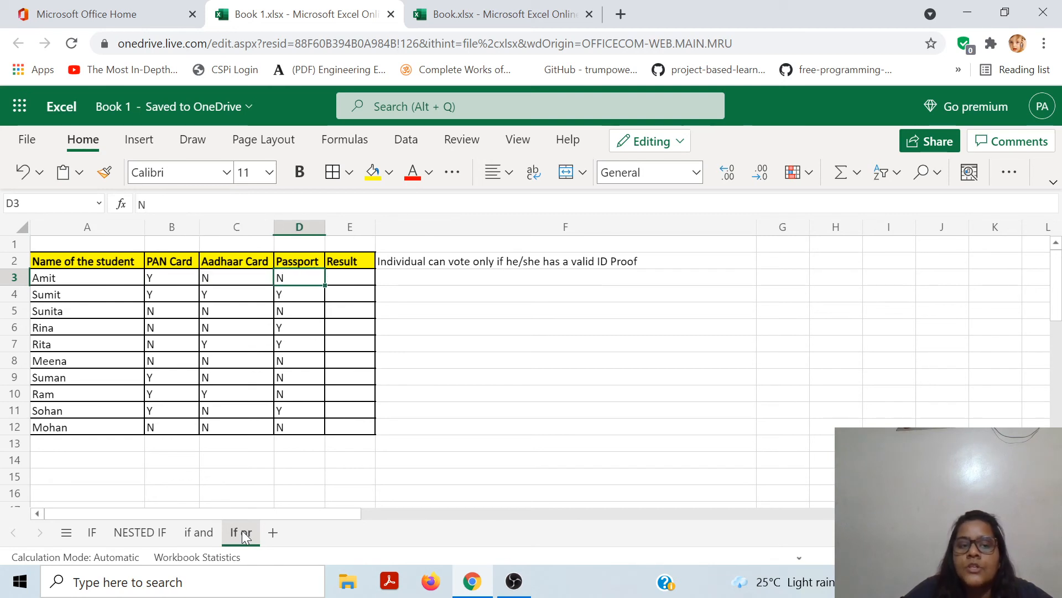
key(Left)
key(Left)
key(Left)
key(Right)
key(Right)
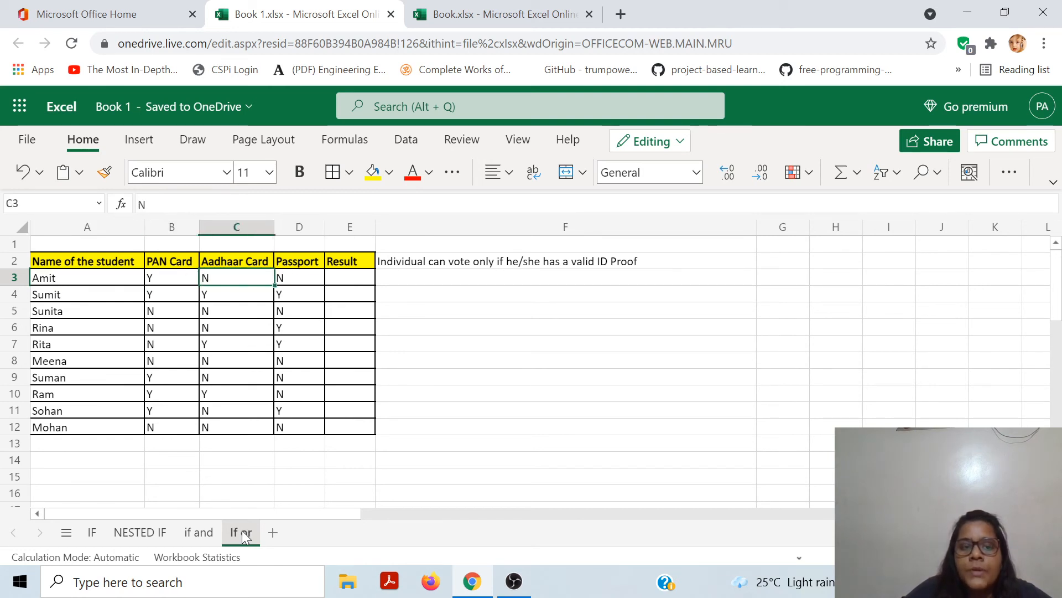
Compare the ID proof entries of the students in rows 5 and 6 across to the Result column.
key(Down)
key(Down)
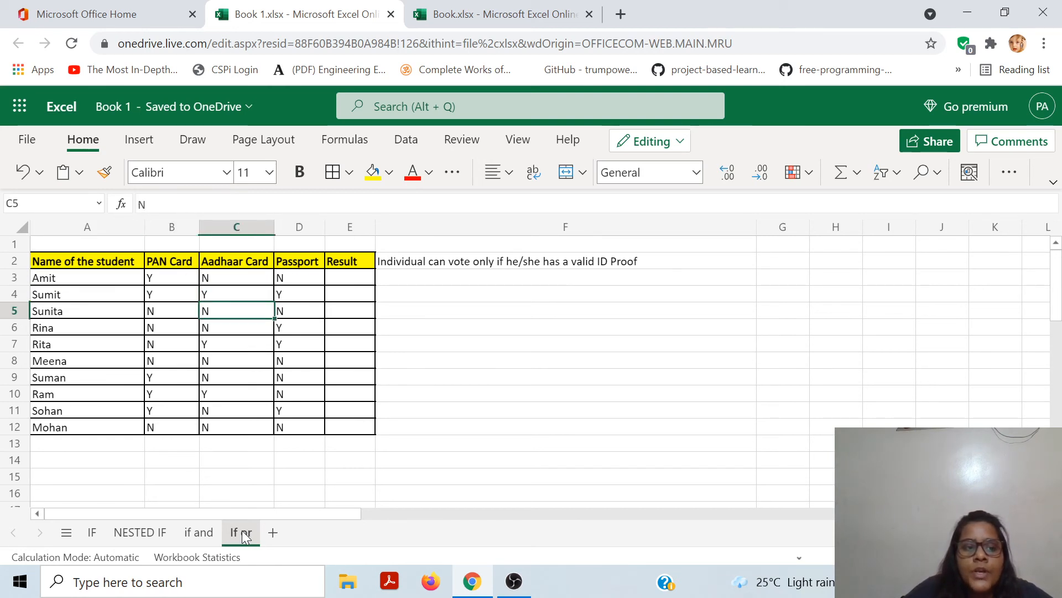
key(Left)
key(Down)
key(Right)
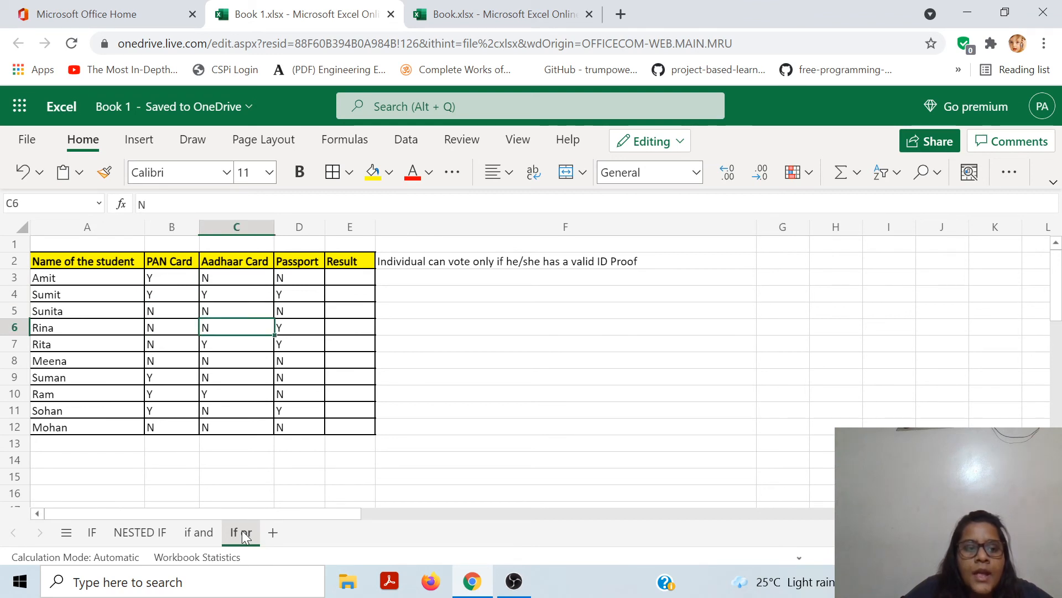
key(Right)
key(Right)
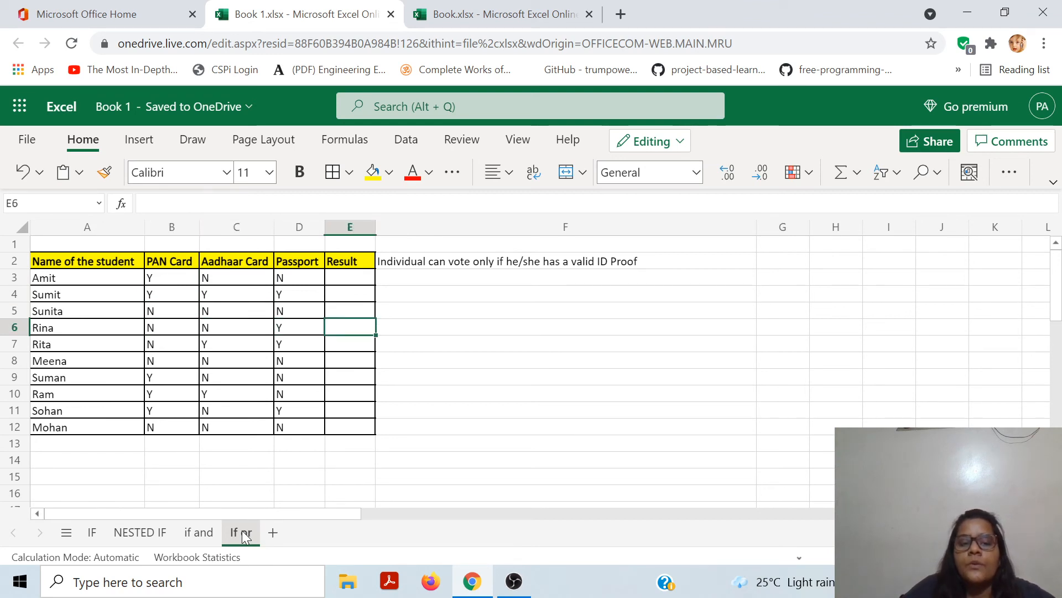
Begin an IF formula with an OR test in Result cell E3, checking whether PAN Card cell B3 equals "Y".
key(Up)
key(Up)
key(Up)
key(Up)
key(Down)
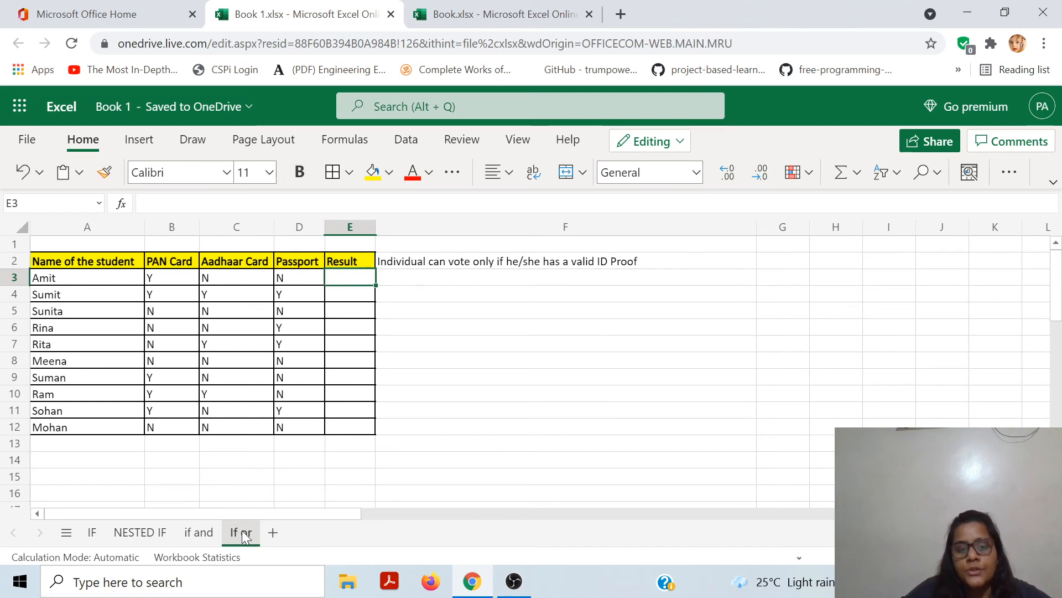
text(=if()
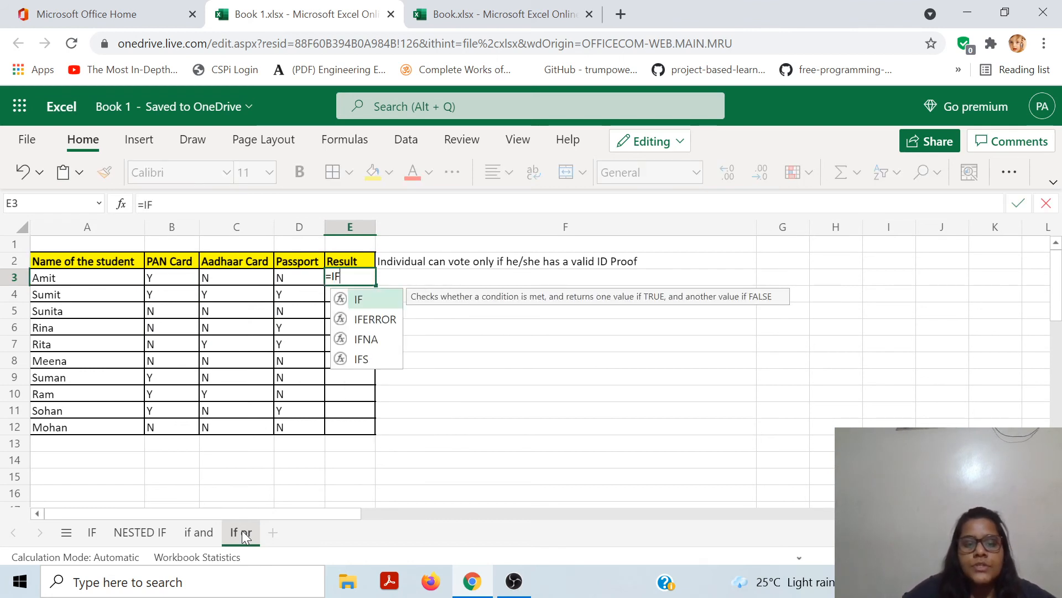
text(or()
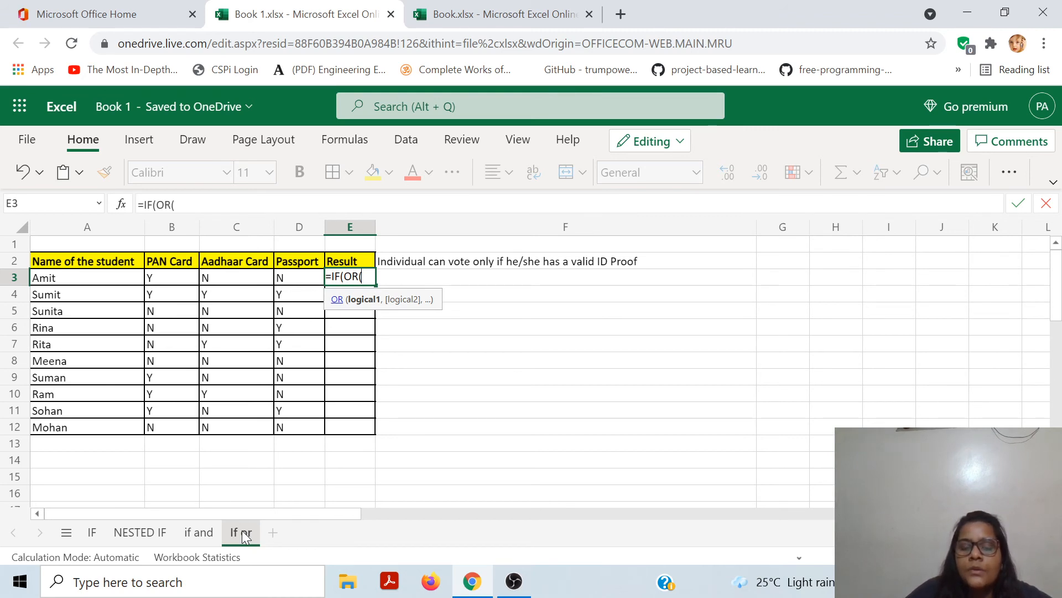
key(Left)
key(Left)
key(Left)
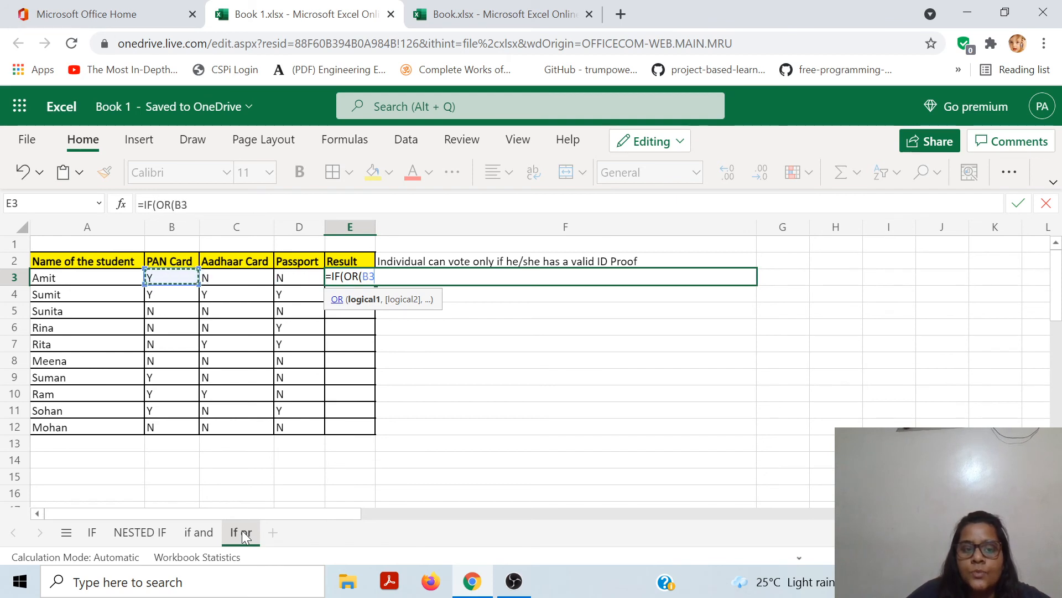
text(=)
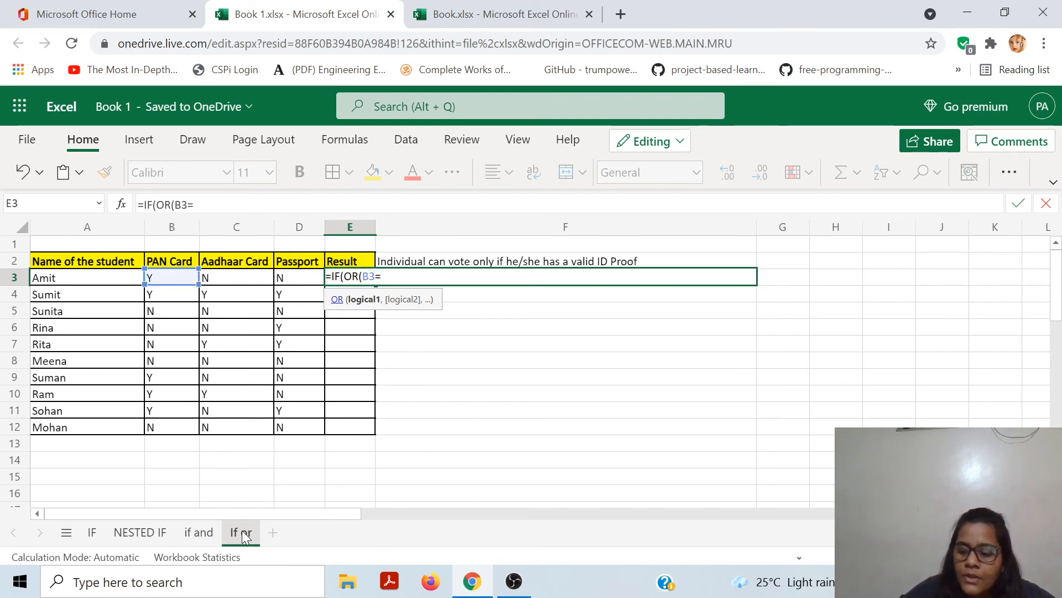
text("Y)
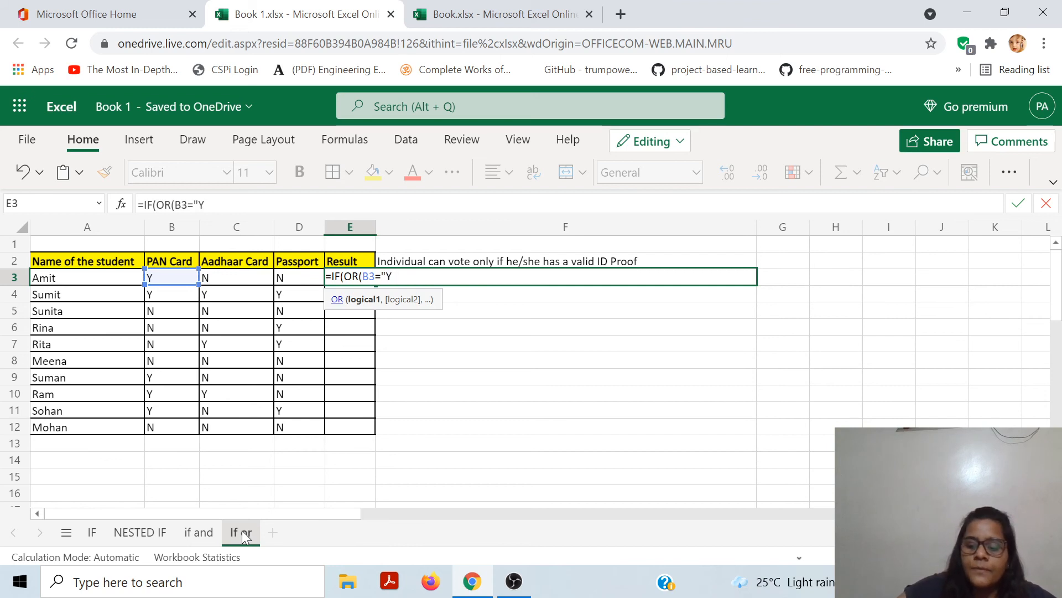
text(",)
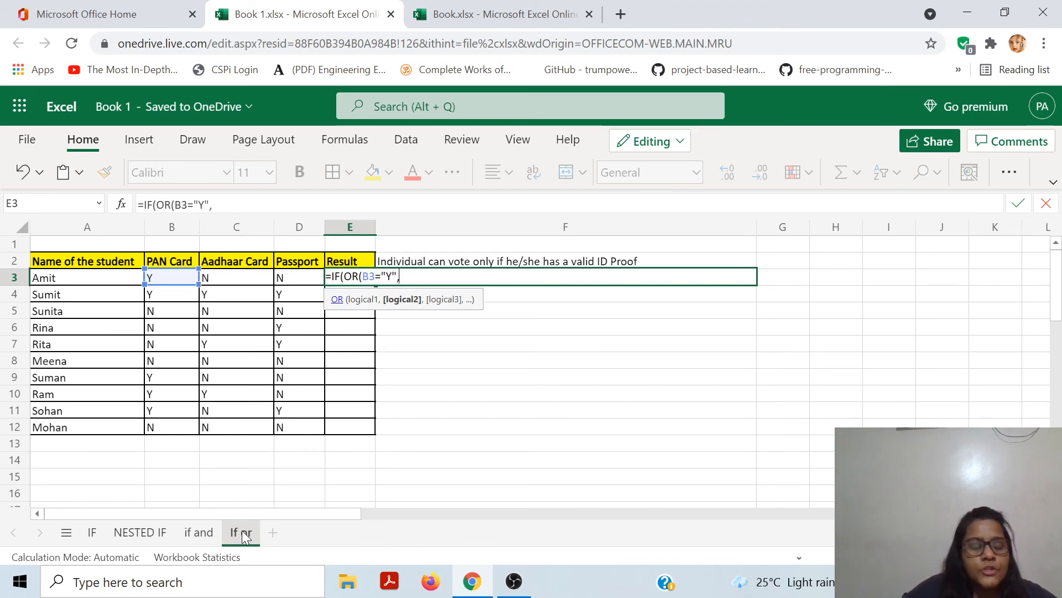
Add the conditions C3="Y" and D3="Y" to the OR test in E3's formula and close the test.
text(C3=)
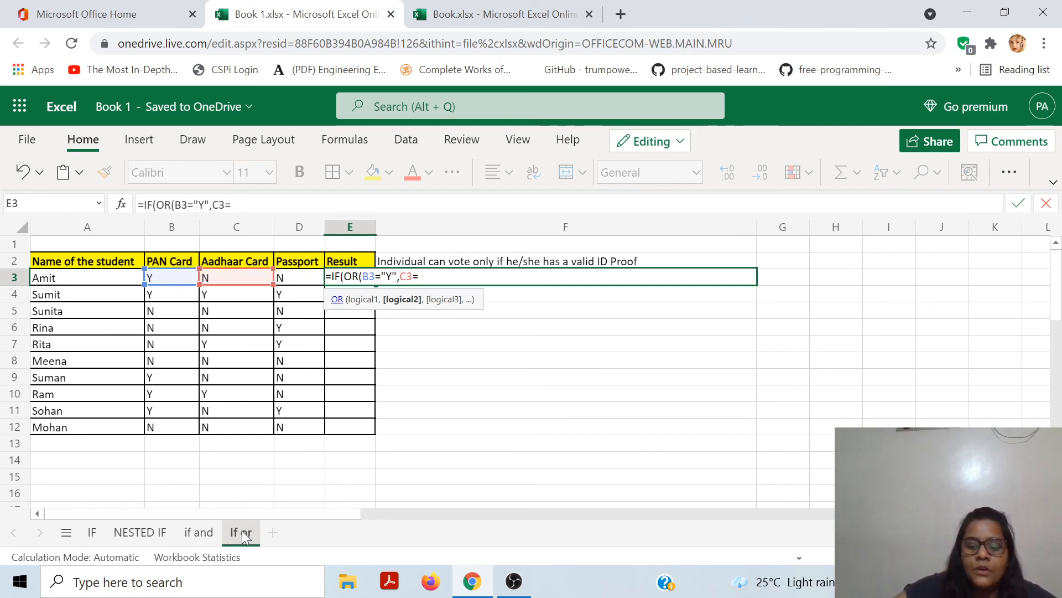
text("Y)
text(",)
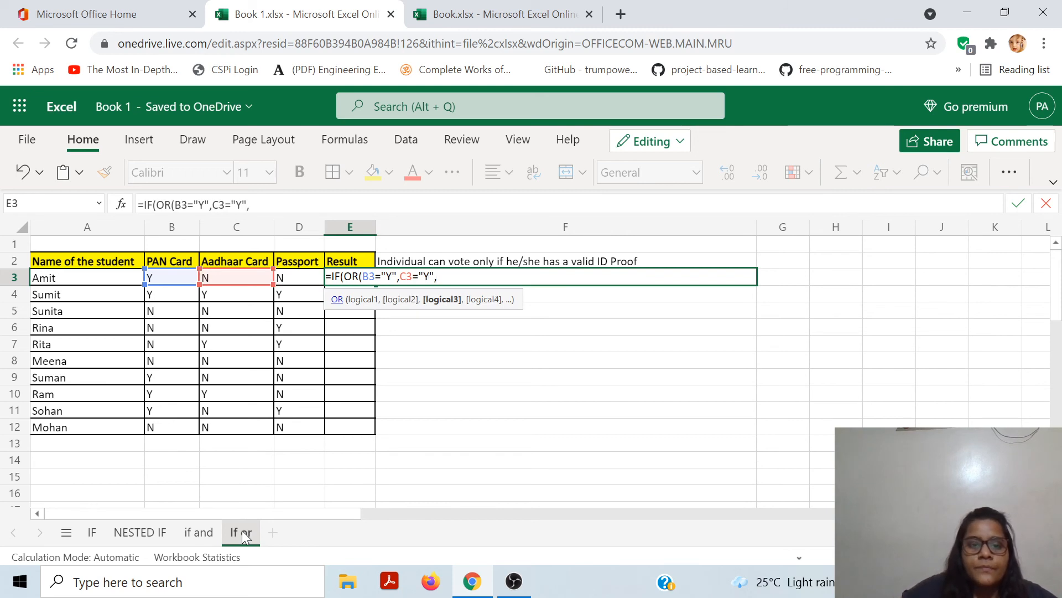
text(D3"Y)
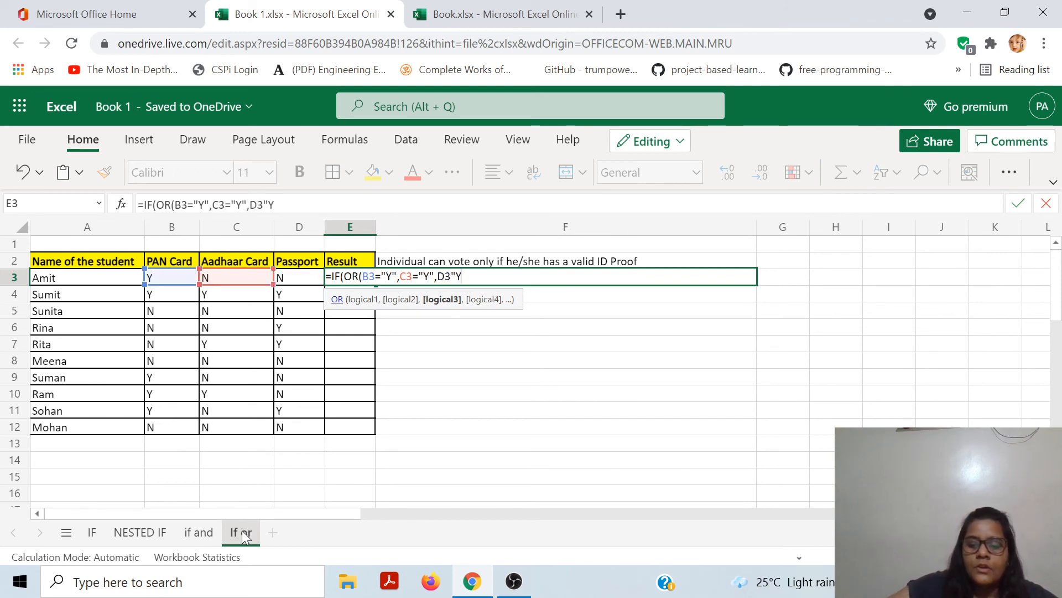
key(BackSpace)
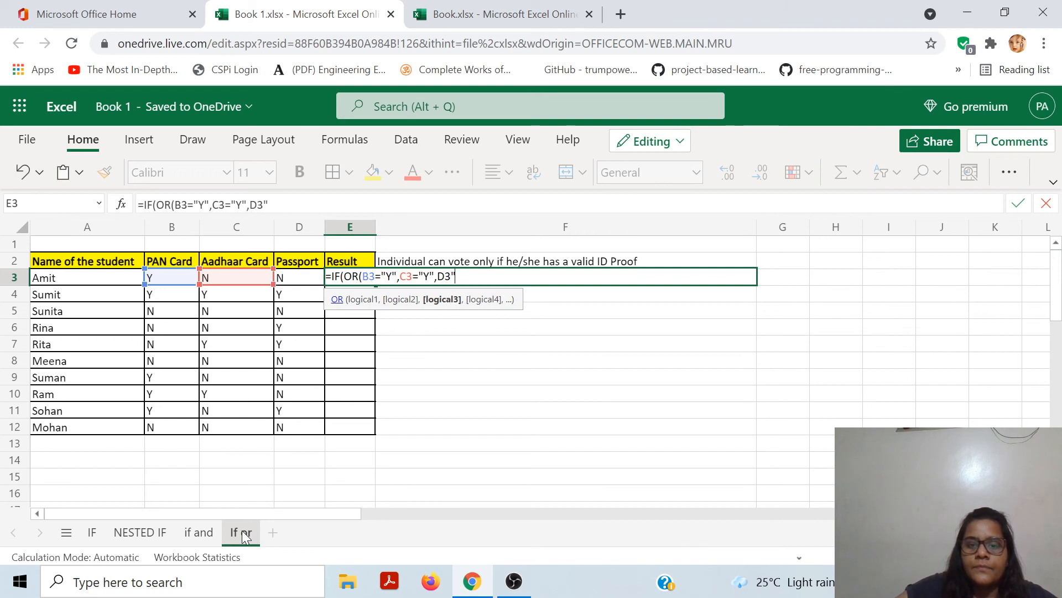
key(BackSpace)
text(=)
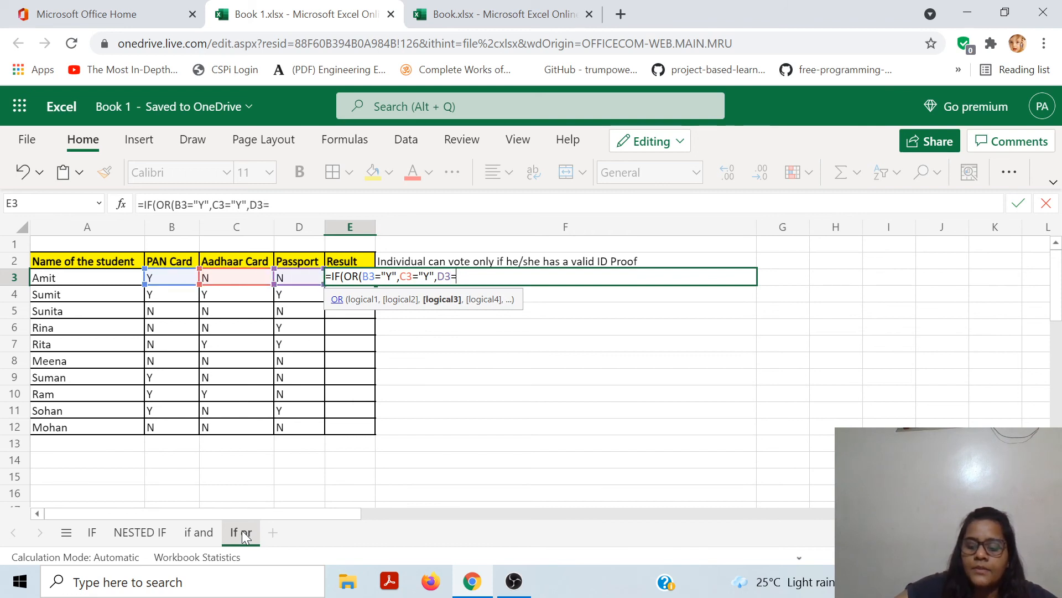
text("Y)
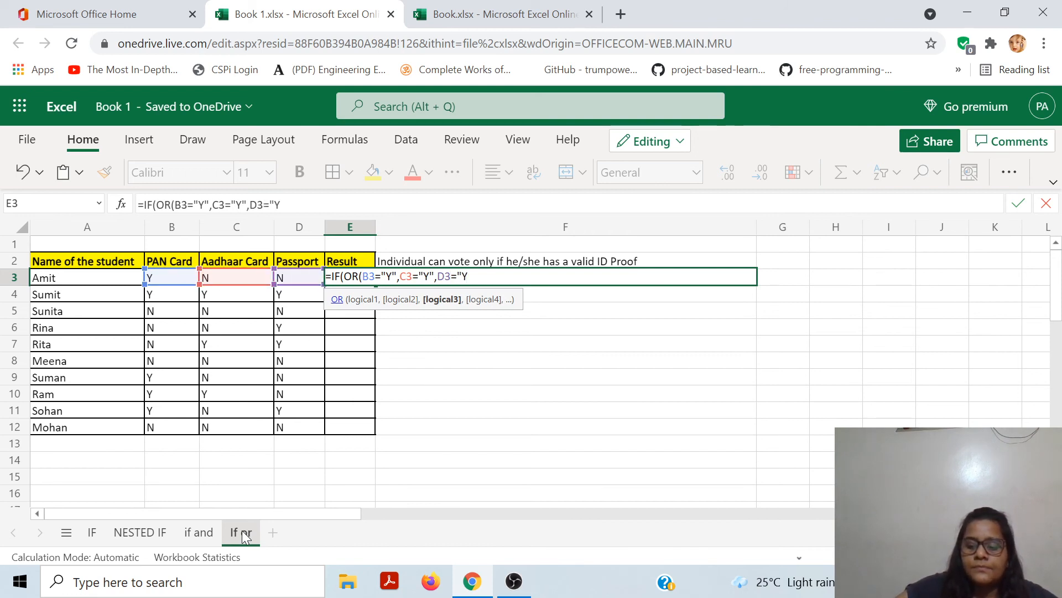
text("),)
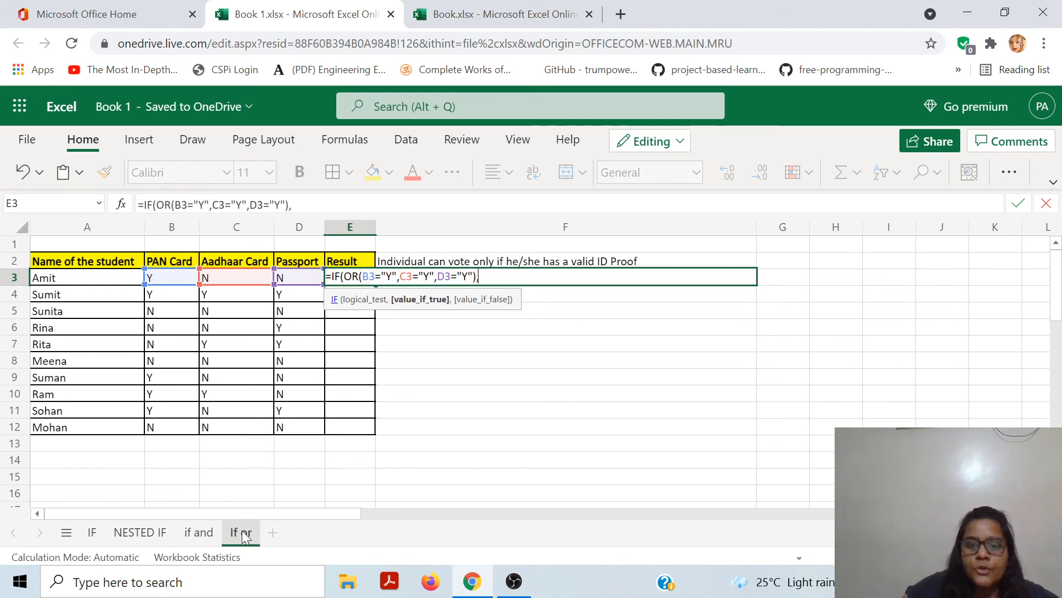
Enter "ELIGIBLE" as the value if true in E3's formula.
text(ËLI)
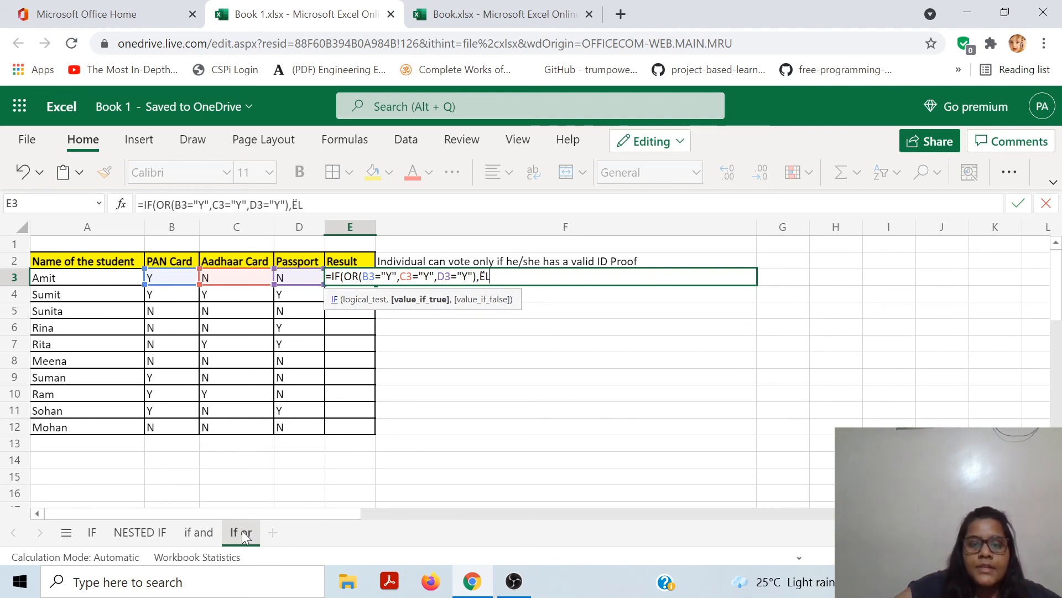
key(BackSpace)
key(BackSpace)
key(BackSpace)
text(")
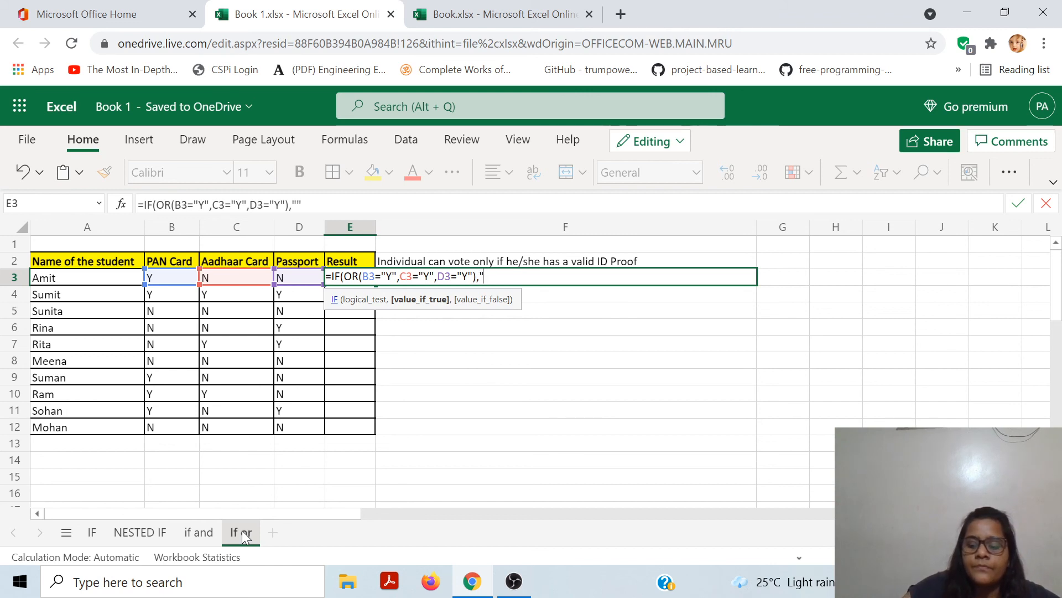
text(ELIGIBLE)
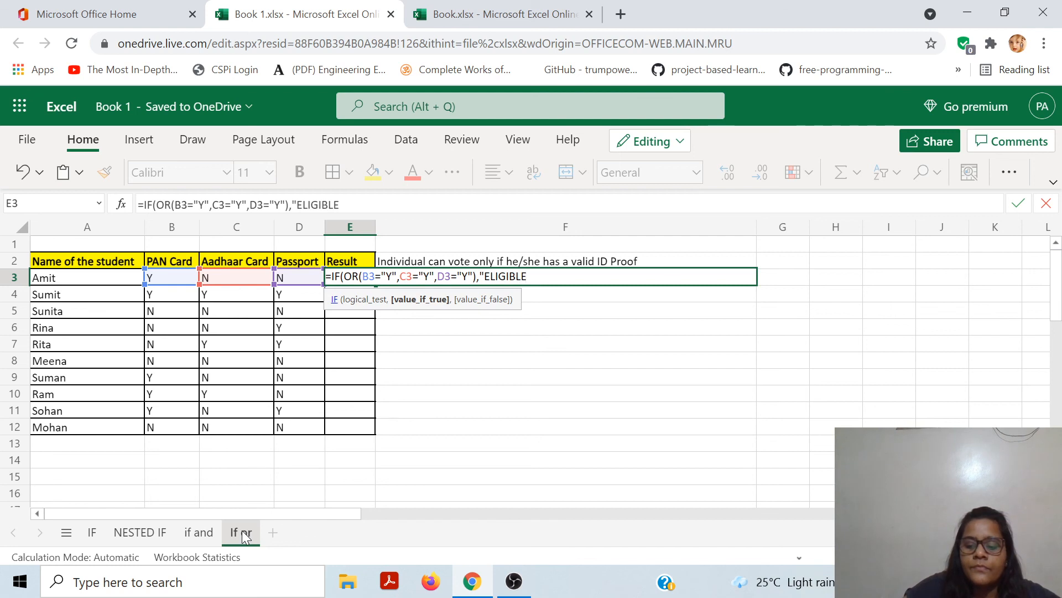
text(",)
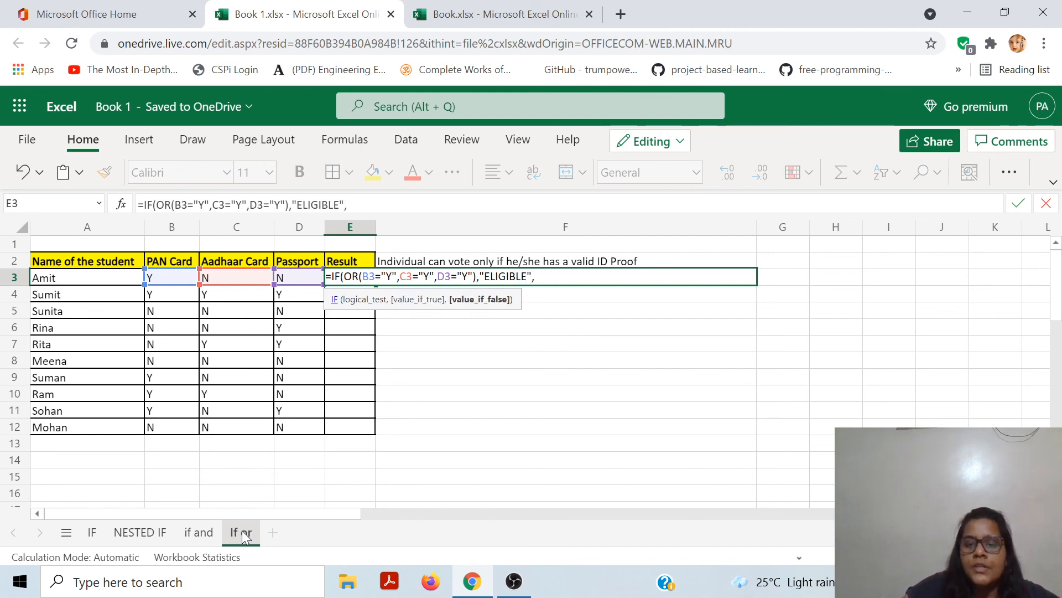
Enter "NOT ELIGIBLE" as the value if false and complete the formula in E3.
text("N)
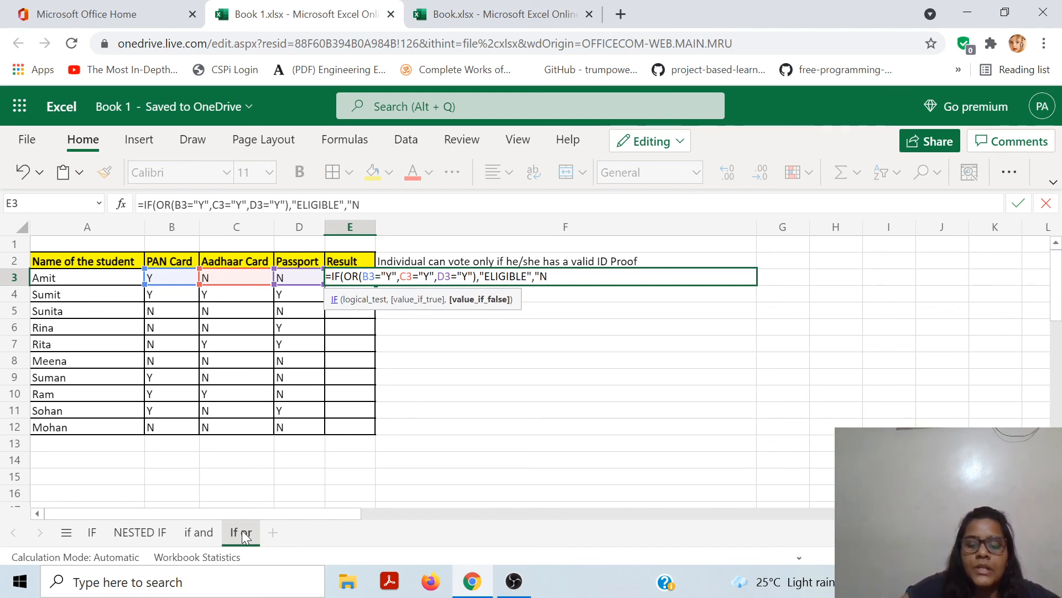
text(OT ELGOG)
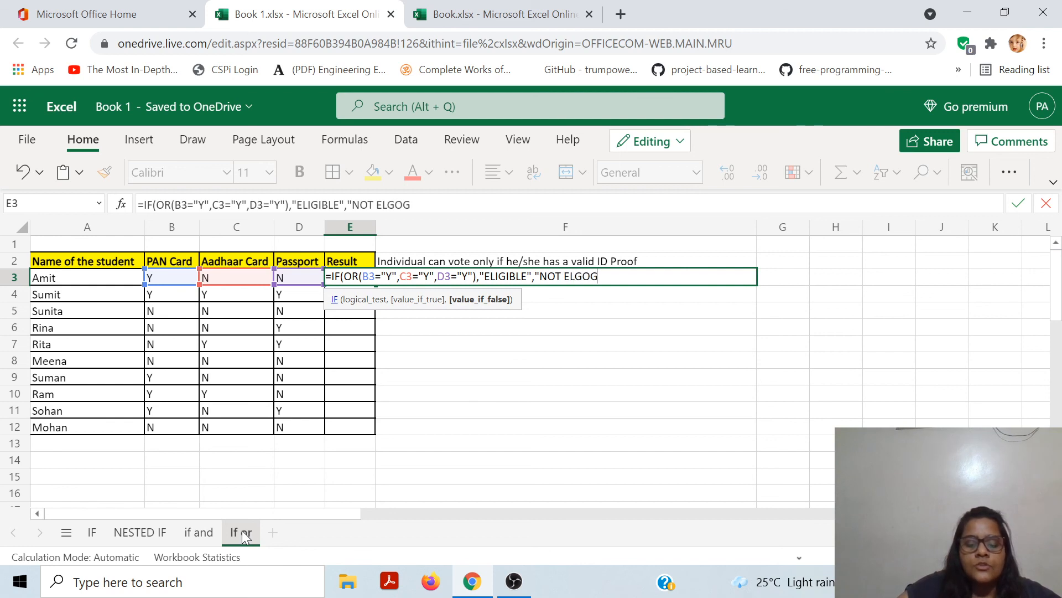
key(BackSpace)
key(BackSpace)
key(BackSpace)
text(G)
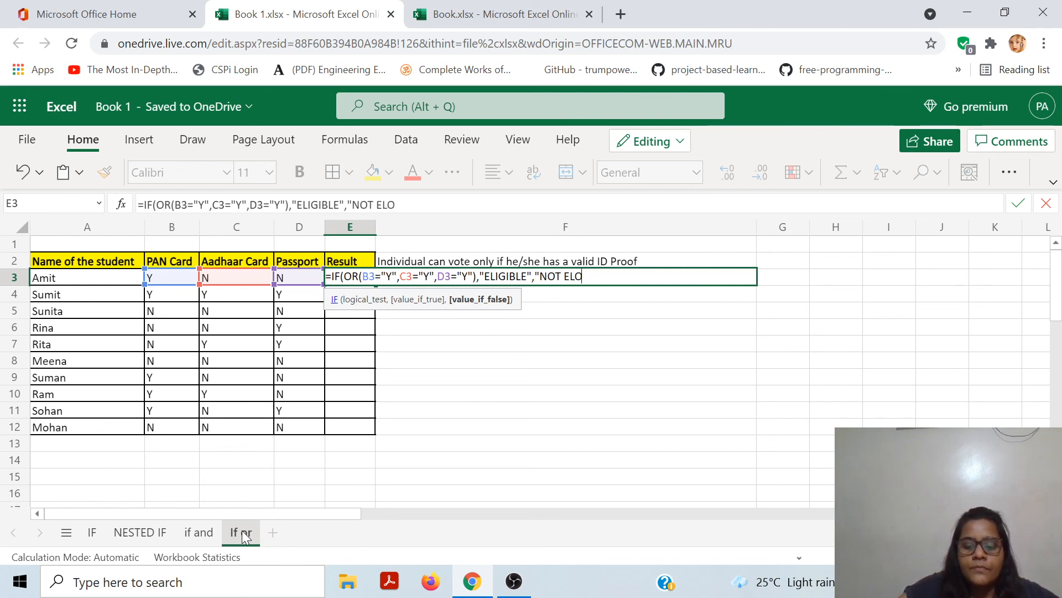
key(BackSpace)
text(IGI)
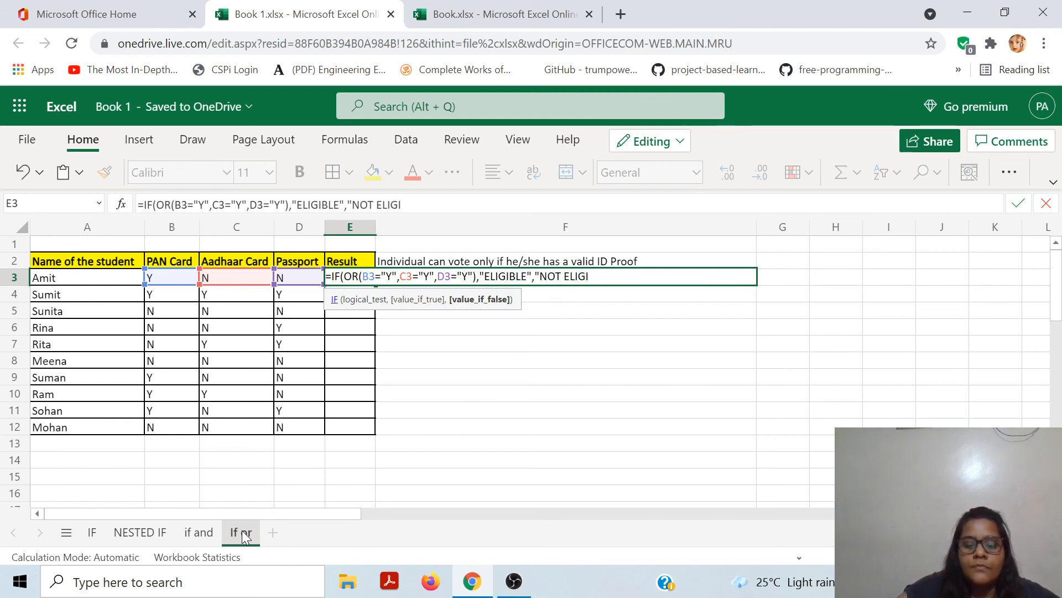
text(BLE)
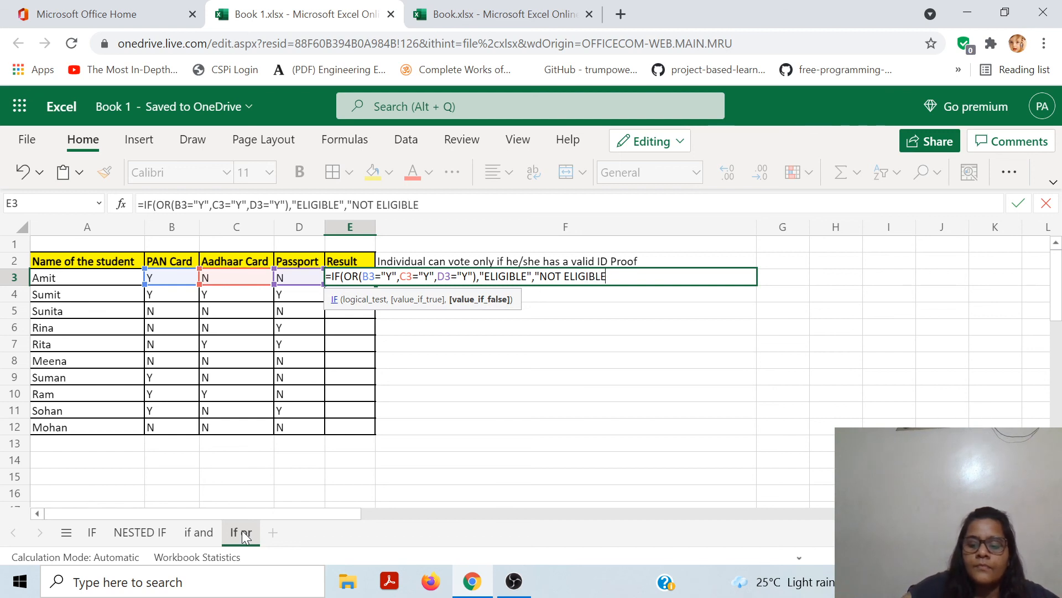
text("))
key(Return)
key(Up)
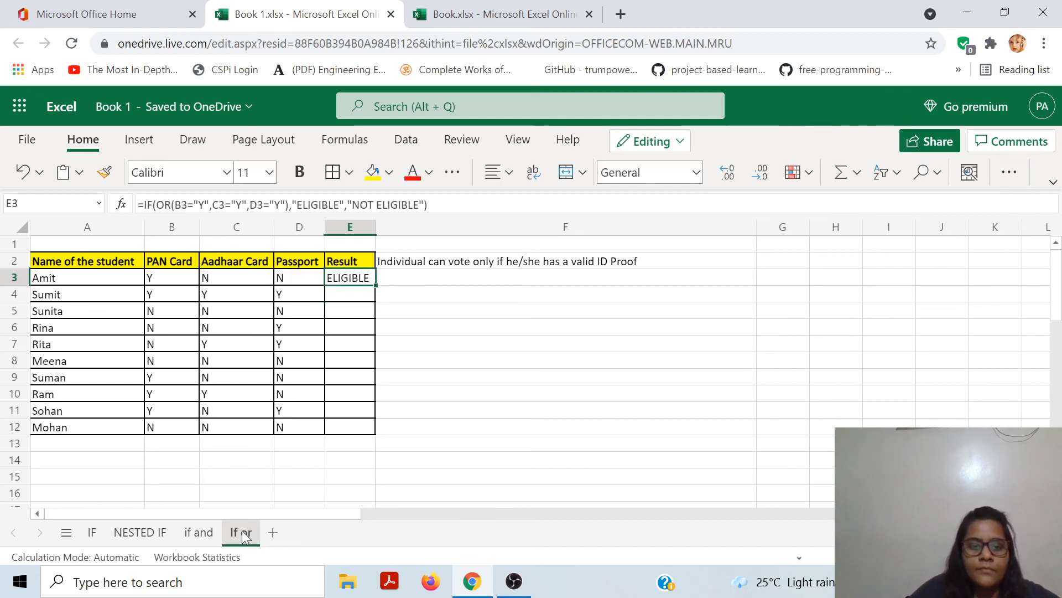
Copy the voting eligibility formula from E3 to the Result cells of all students down to E12.
key(ctrl+c)
key(Down)
key(Down)
key(Down)
key(Down)
key(Down)
key(Down)
key(Down)
key(Down)
key(Down)
key(ctrl+shift+Up)
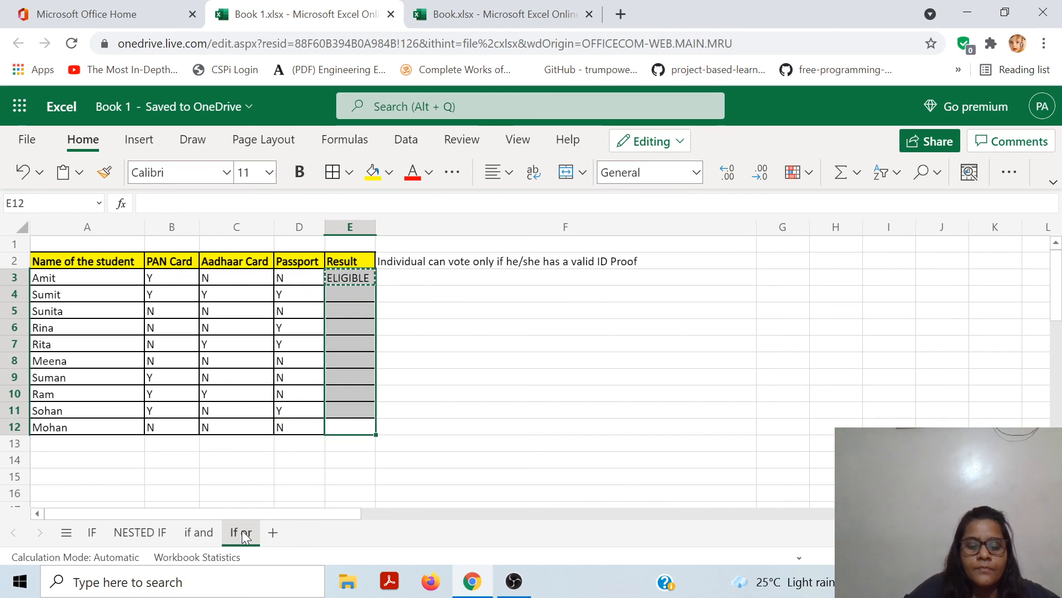
key(ctrl+v)
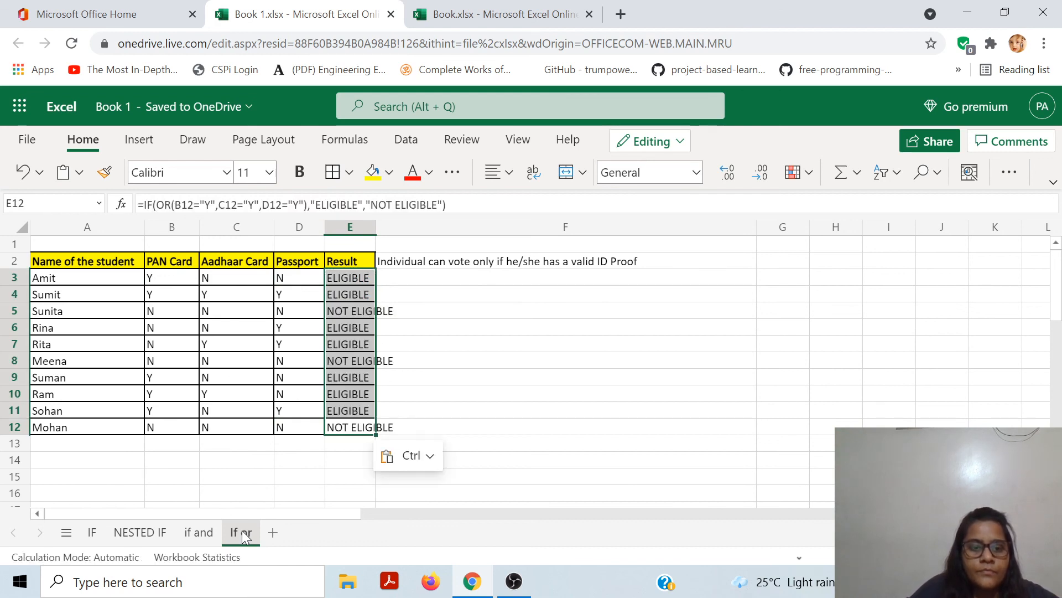
Check the ID proof entries of the student in row 8 against the Result cell.
key(Left)
key(Up)
key(Up)
key(Up)
key(Left)
key(Up)
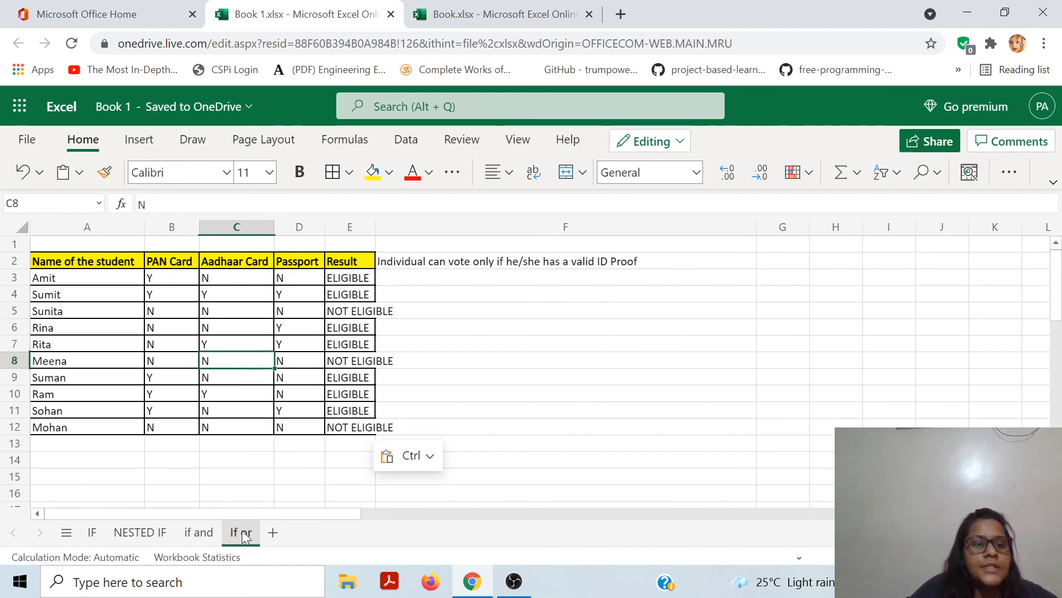
key(Left)
key(Left)
key(ctrl+shift+Right)
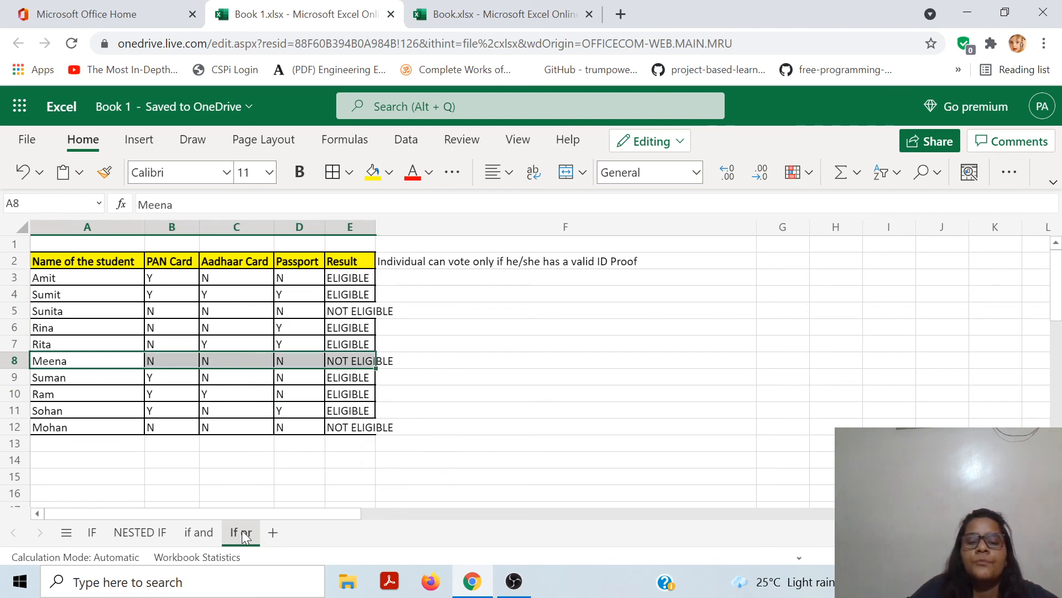
Compare the PAN Card, Aadhaar Card and Passport entries in row 9 with that student's voting result.
key(ctrl+Right)
key(Down)
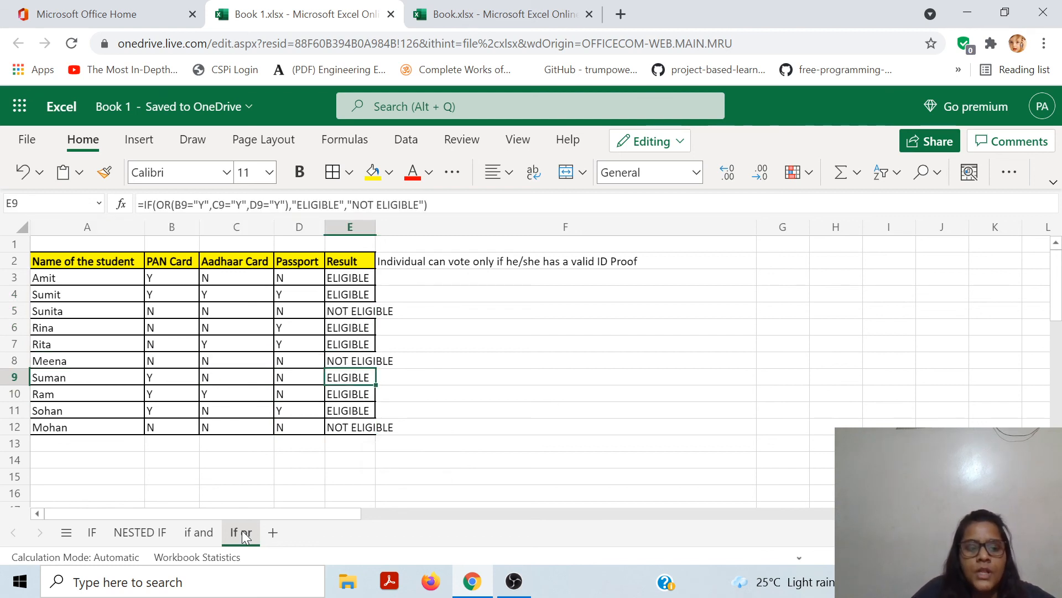
key(ctrl+shift+Left)
key(ctrl+Left)
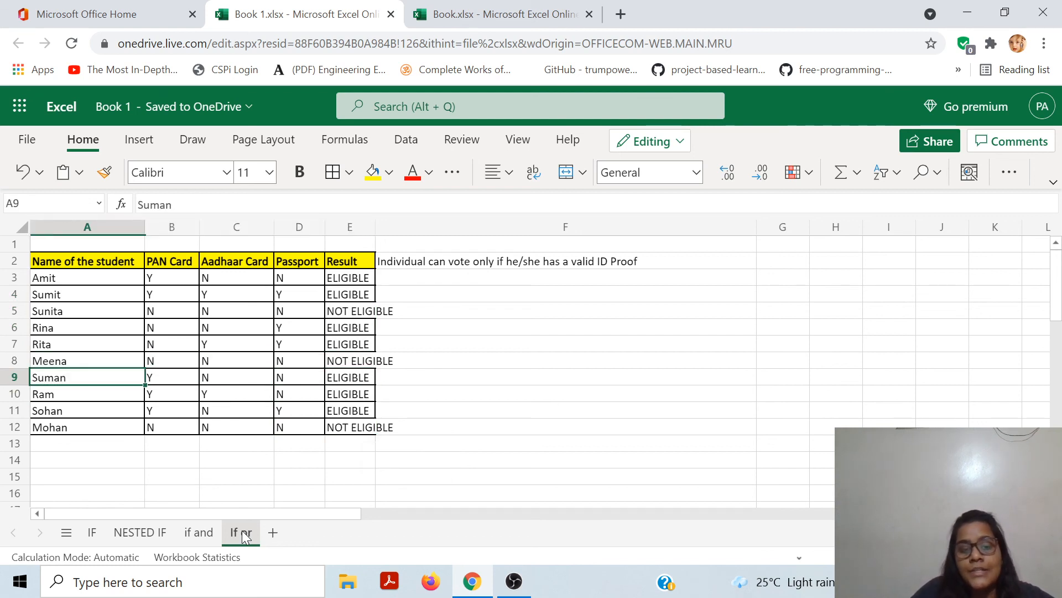
key(Right)
key(Right)
key(Right)
key(Right)
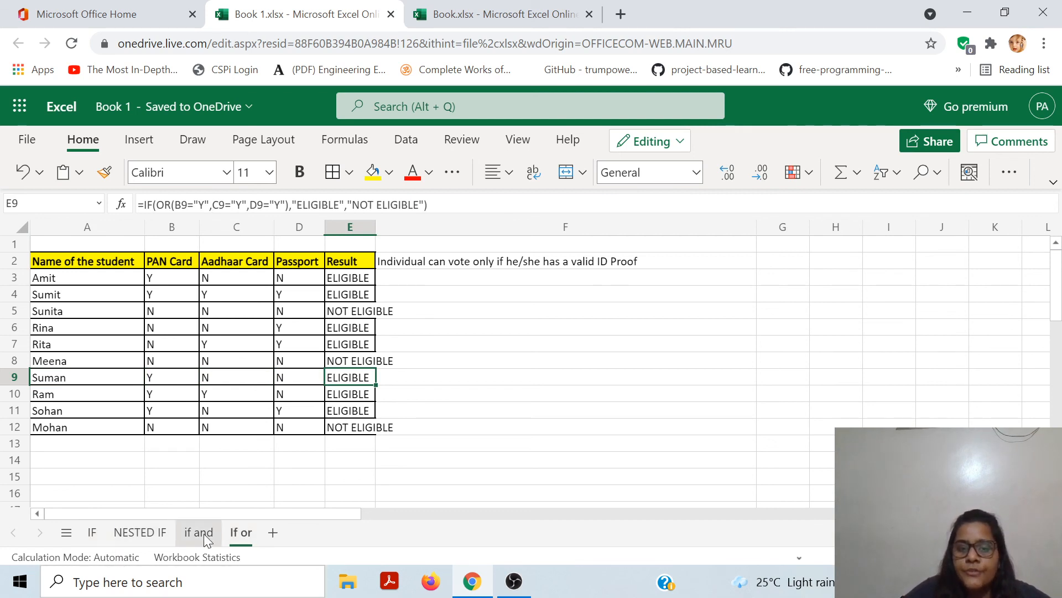
click(500, 456)
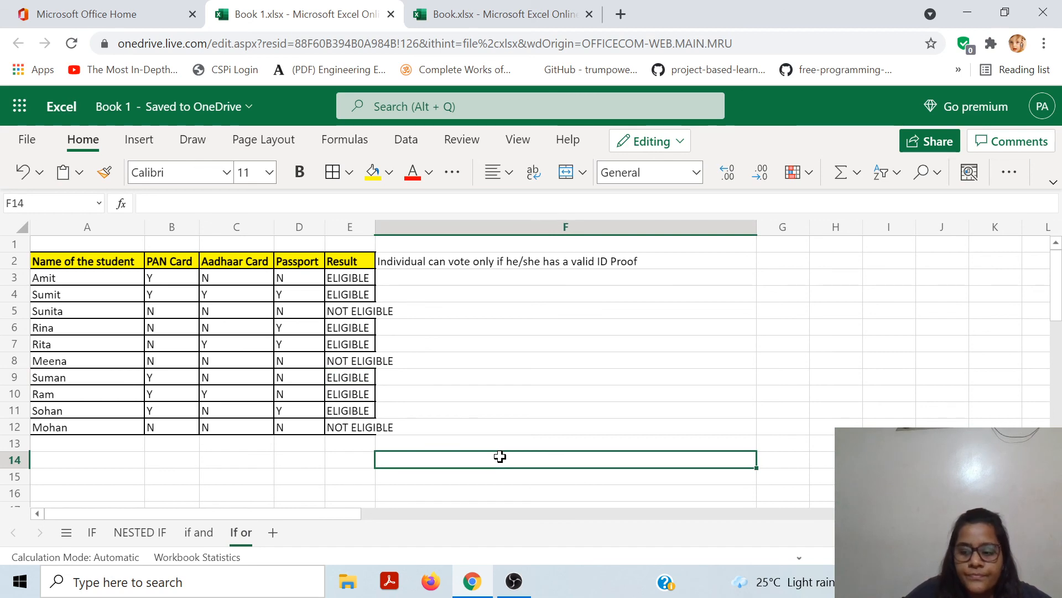